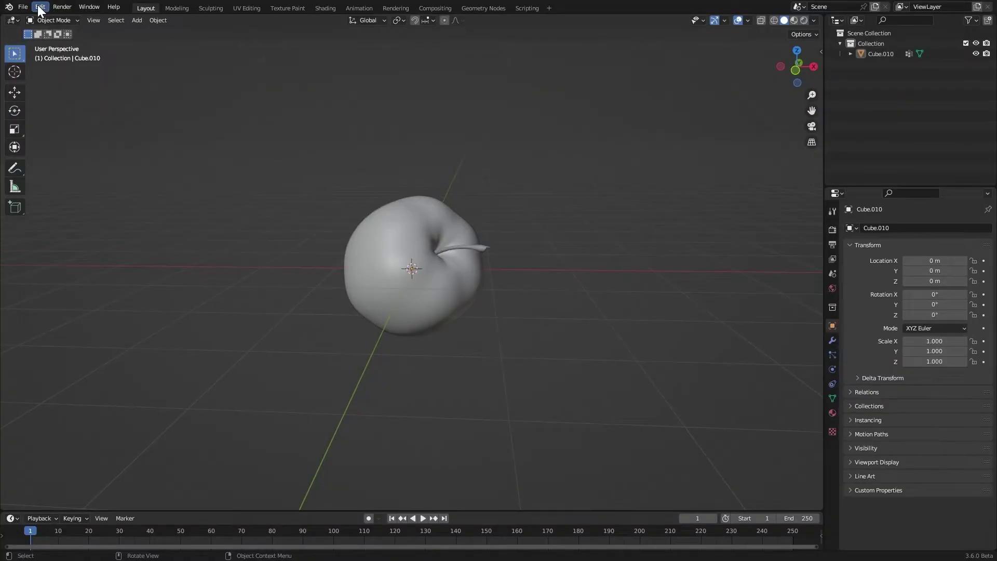
Step: Try to add a new asset library folder in the File Paths preferences
click(40, 9)
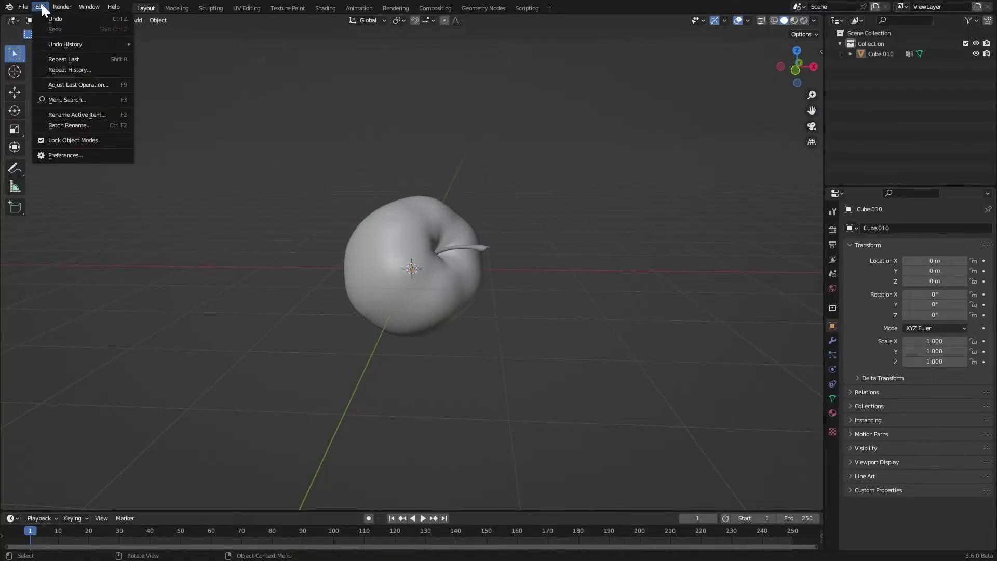
click(85, 155)
click(36, 202)
scroll(313, 205, down, 2)
click(329, 189)
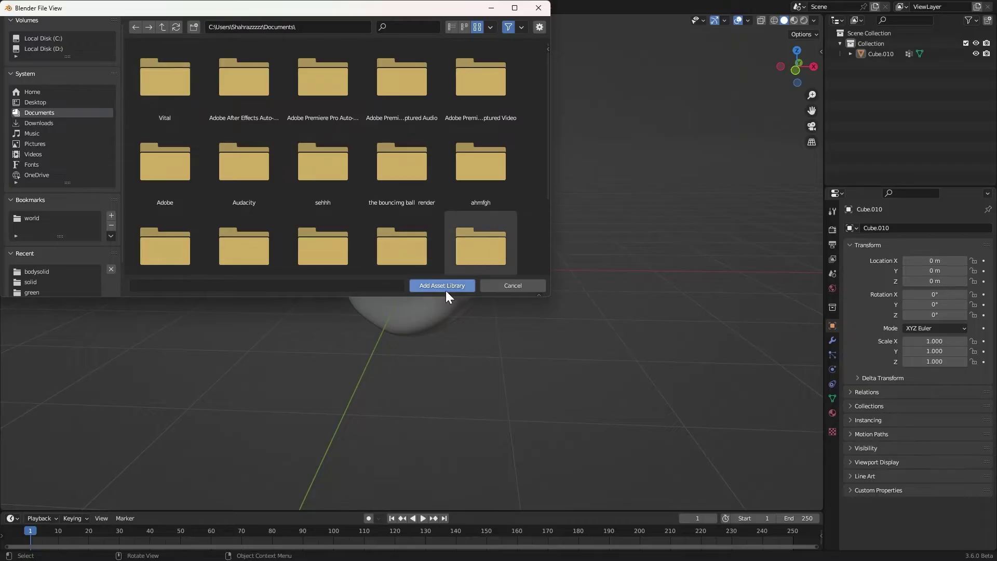
click(507, 285)
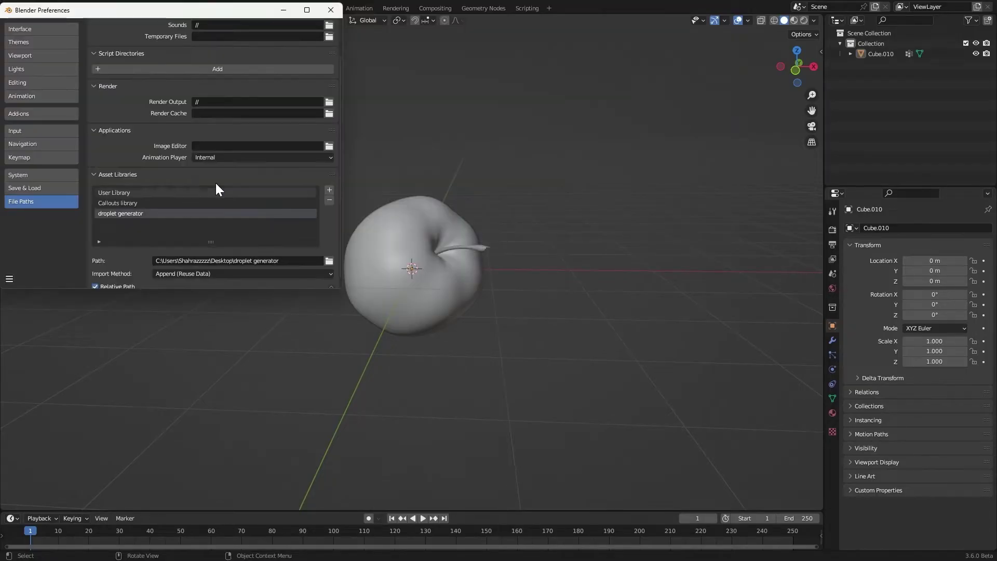
click(331, 8)
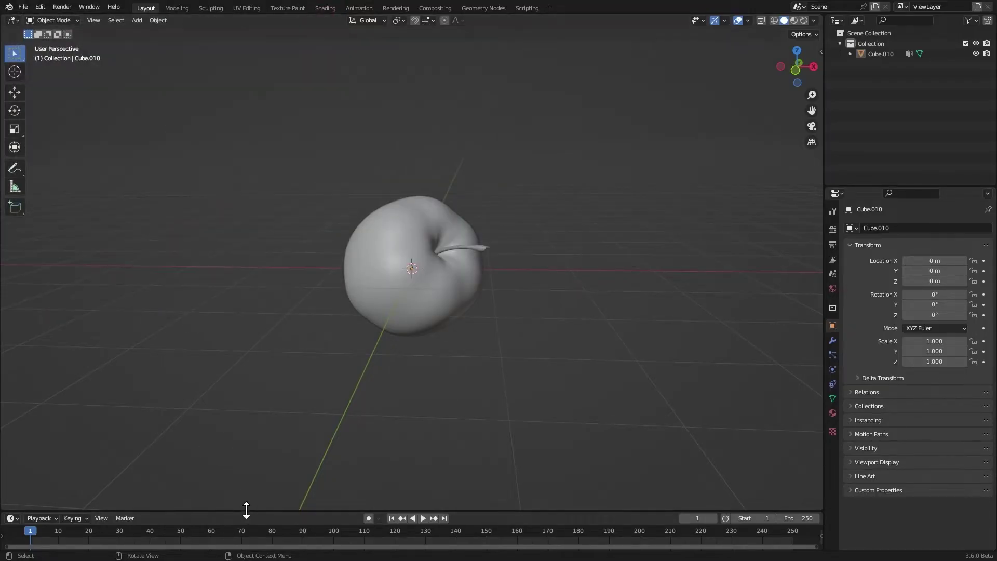
Step: Enlarge the timeline area, select the apple and turn the timeline into an Asset Browser
drag(248, 512, 228, 281)
click(362, 133)
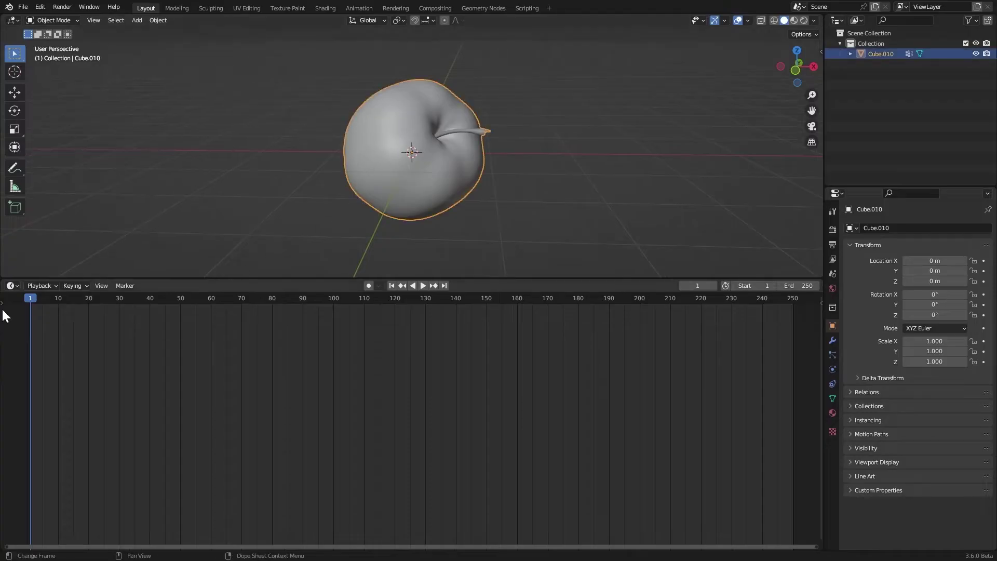
click(11, 286)
click(10, 285)
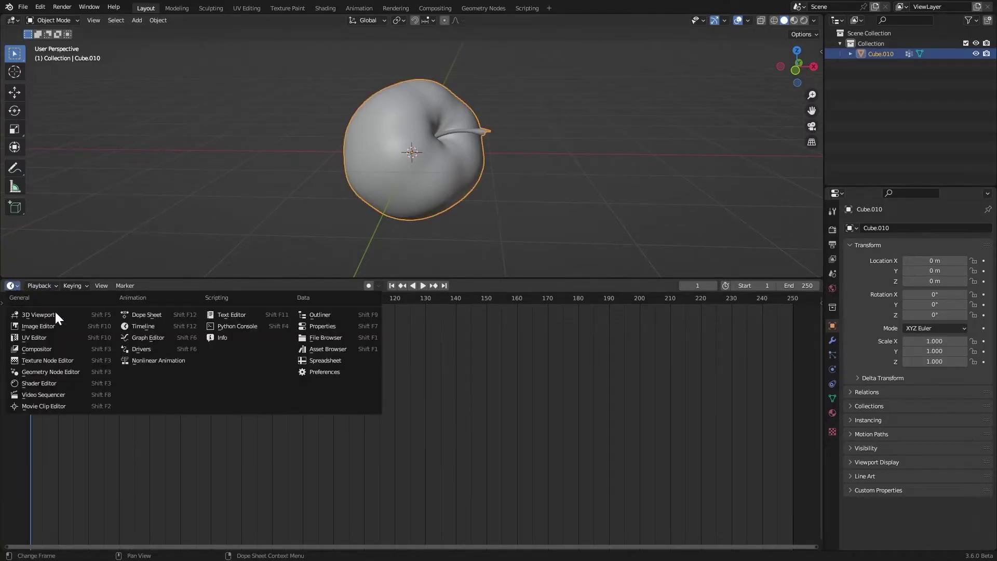
click(332, 348)
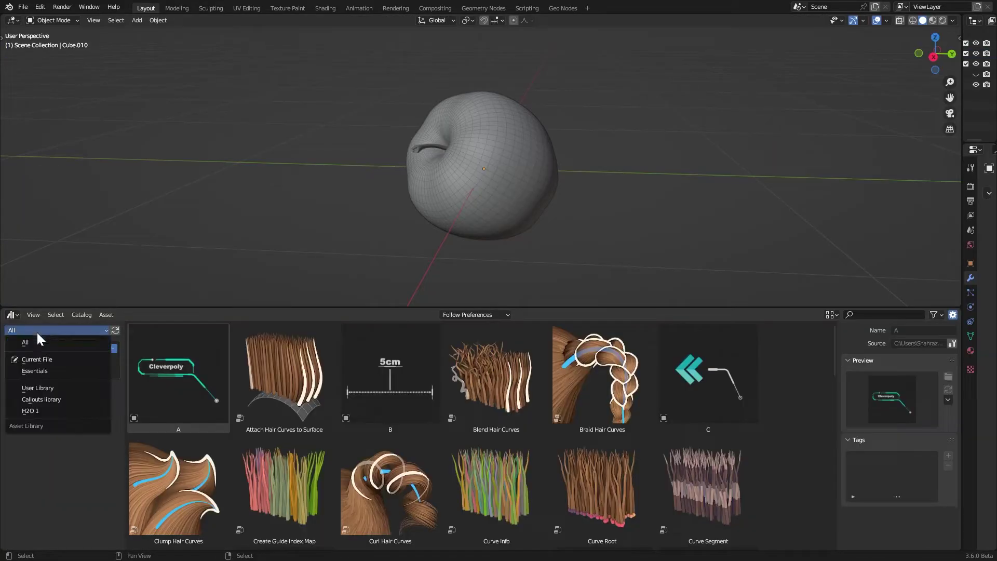
Step: Show the H2O 1 asset library and apply its H2O 1 droplet asset to the apple
click(45, 408)
drag(167, 370, 495, 142)
scroll(496, 142, down, 5)
middle_drag(520, 182, 629, 151)
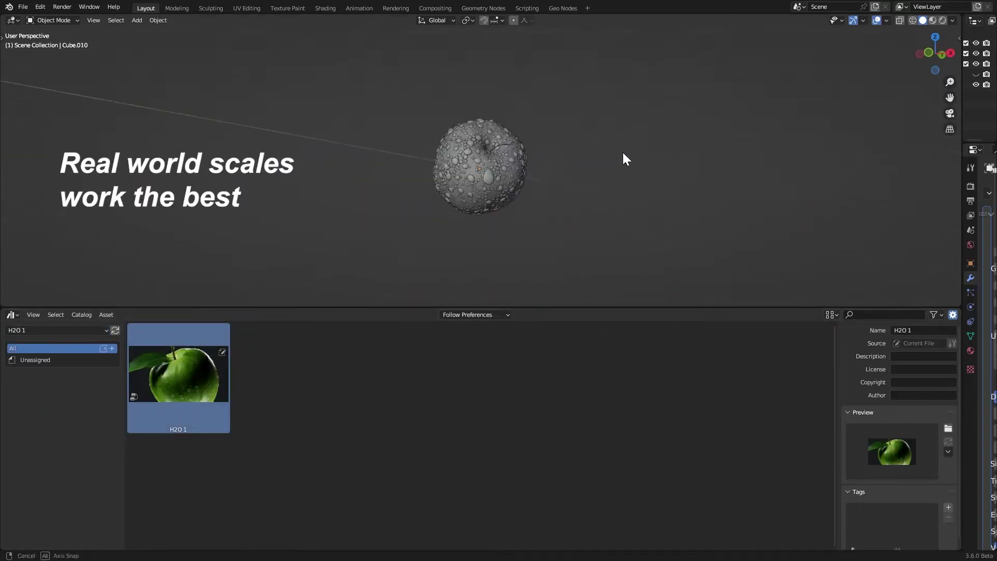
middle_drag(641, 210, 512, 208)
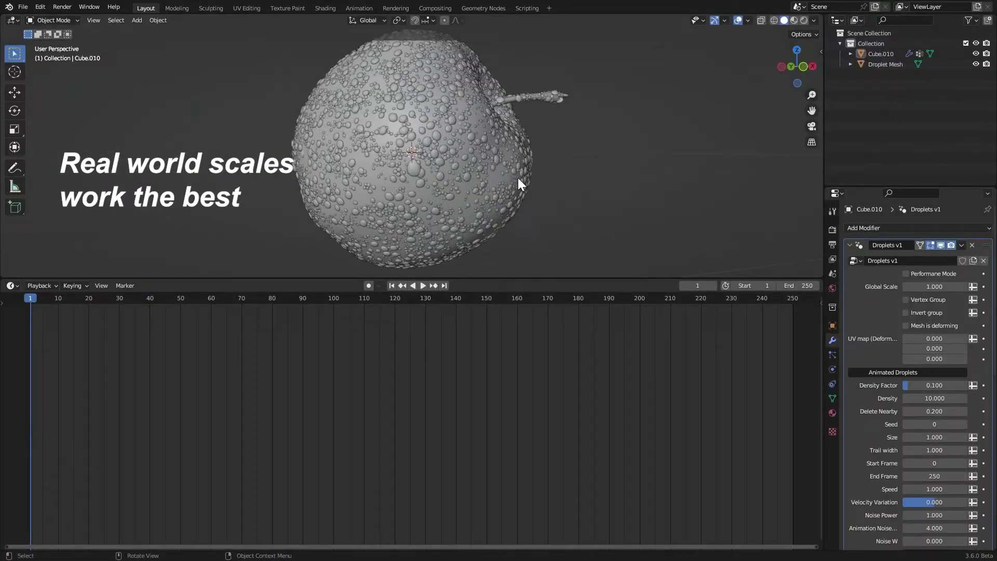
middle_drag(519, 178, 436, 160)
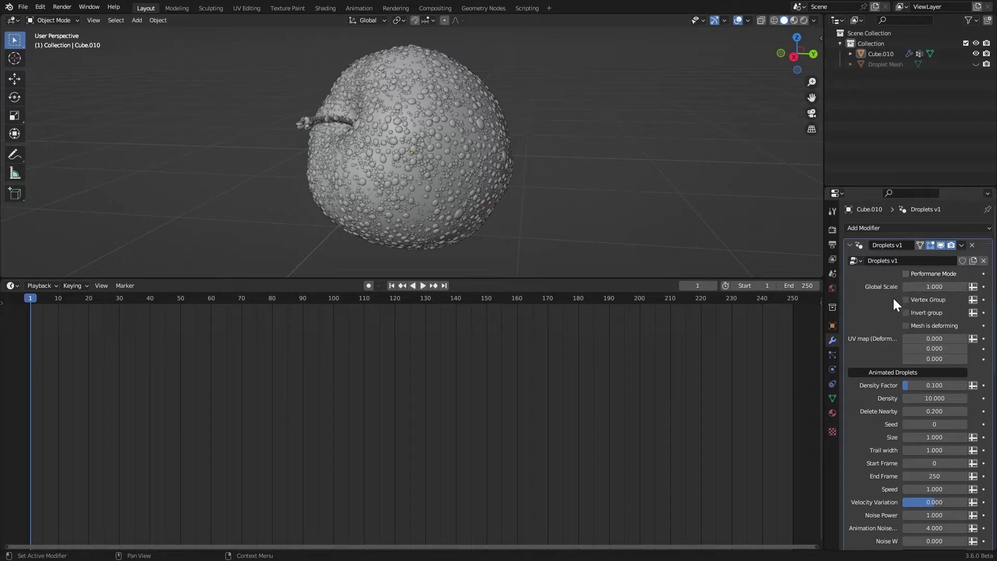
Step: Play the animation with the Droplets modifier's Performane Mode enabled, stop it and disable the mode
click(912, 274)
key(space)
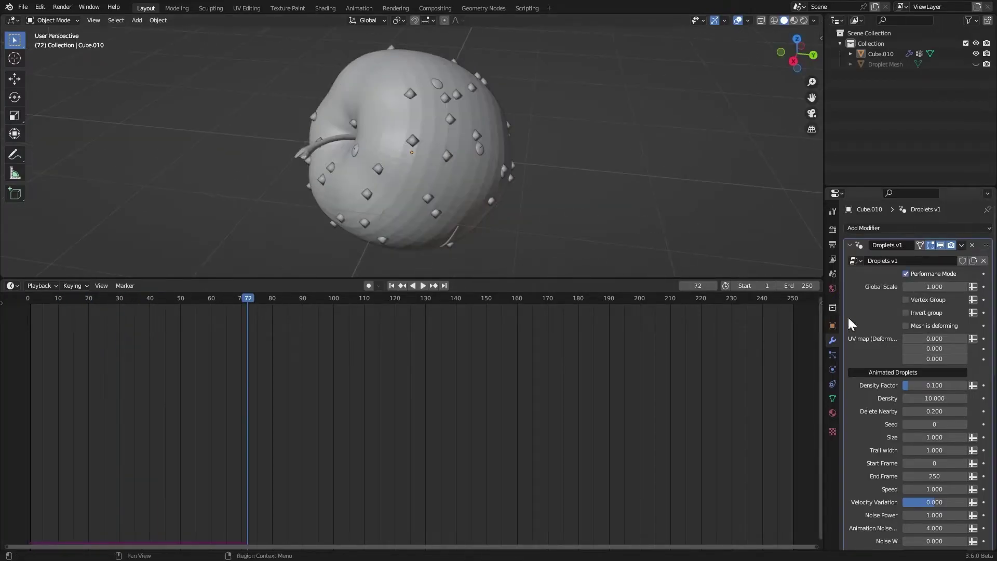
click(905, 273)
key(Escape)
scroll(904, 353, down, 1)
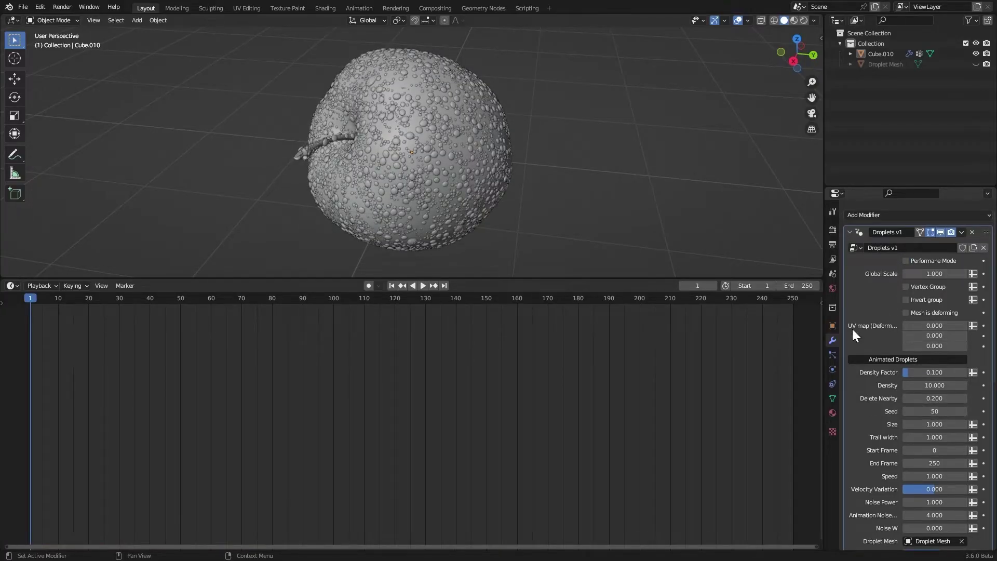
Step: Play the simplified droplets in the maximized viewport, inspect them up close and turn off Performane Mode
key(space)
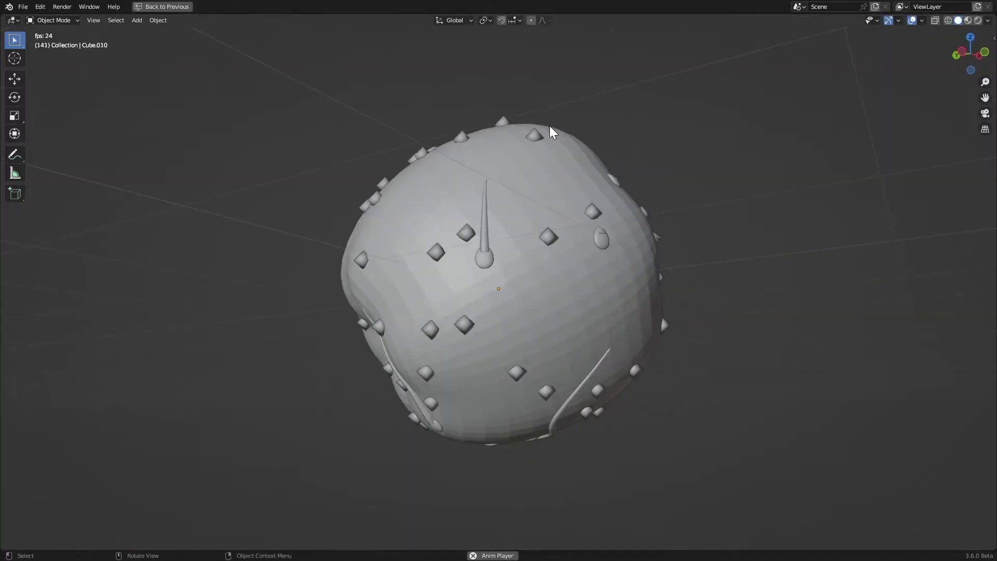
key(space)
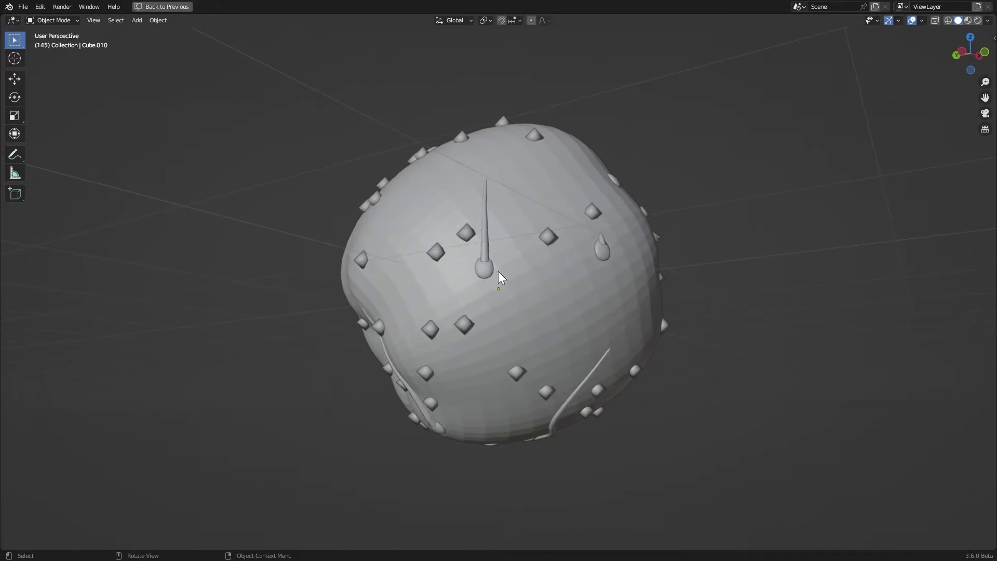
scroll(506, 280, up, 4)
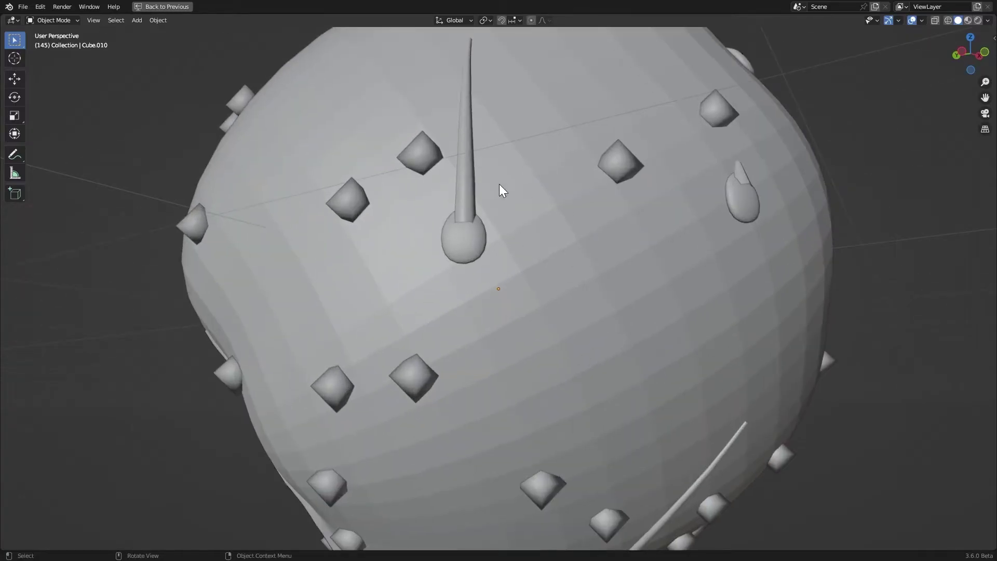
key(ctrl+space)
click(482, 251)
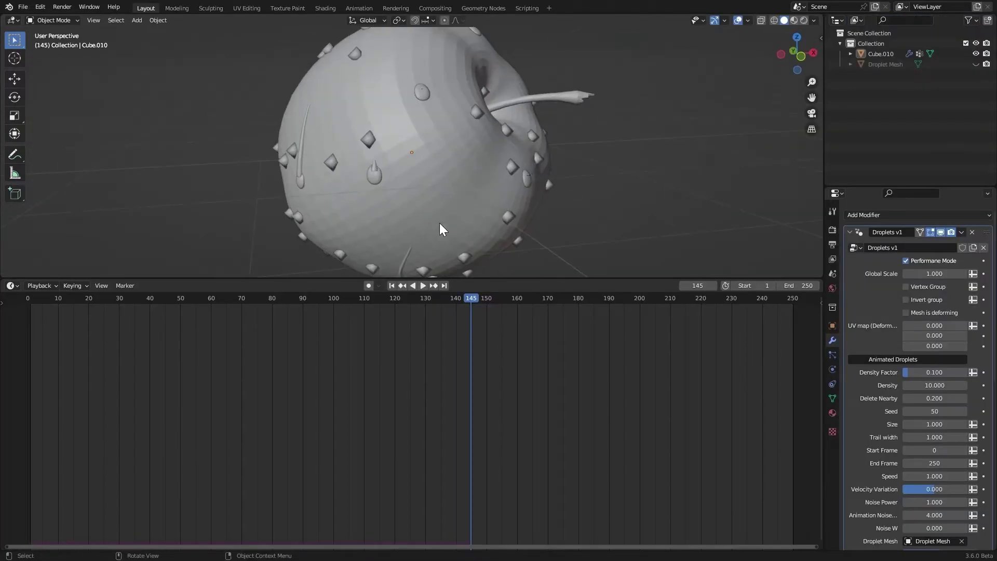
click(906, 261)
scroll(596, 216, down, 3)
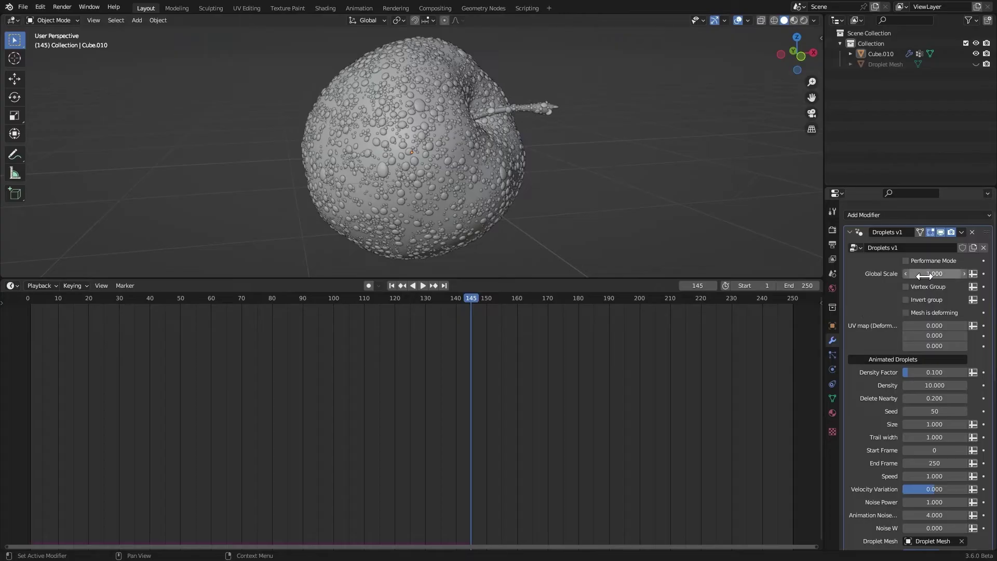
Step: Try a Global Scale of 0.8 on the Droplets modifier and set it back to 1
mouse_move(928, 273)
mouse_down()
mouse_move(933, 266)
mouse_move(919, 265)
mouse_up()
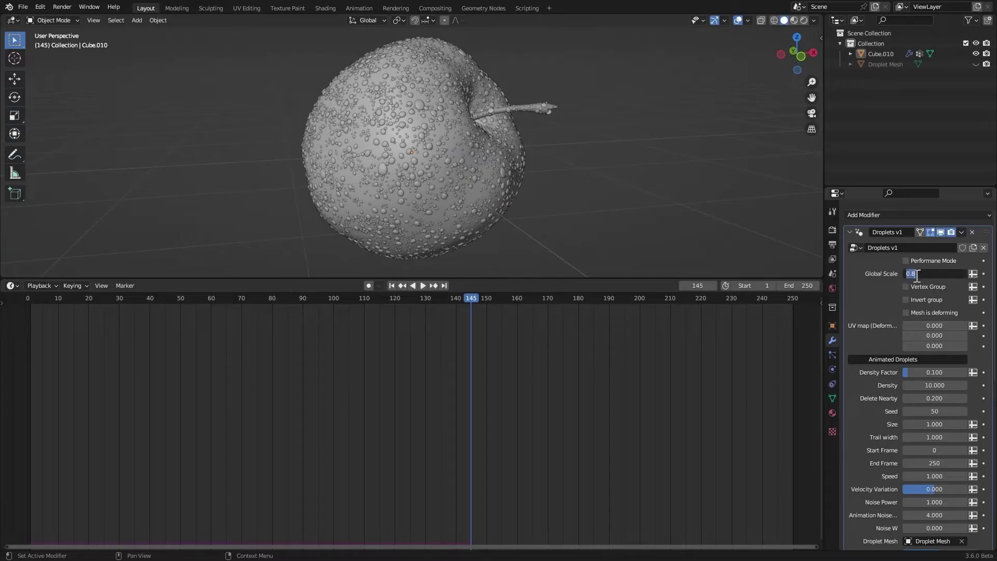
key(Return)
Step: Drive the Droplets modifier's Vertex Group input with the mesh's Group attribute, return to frame 1 and inspect the apple
scroll(899, 270, down, 2)
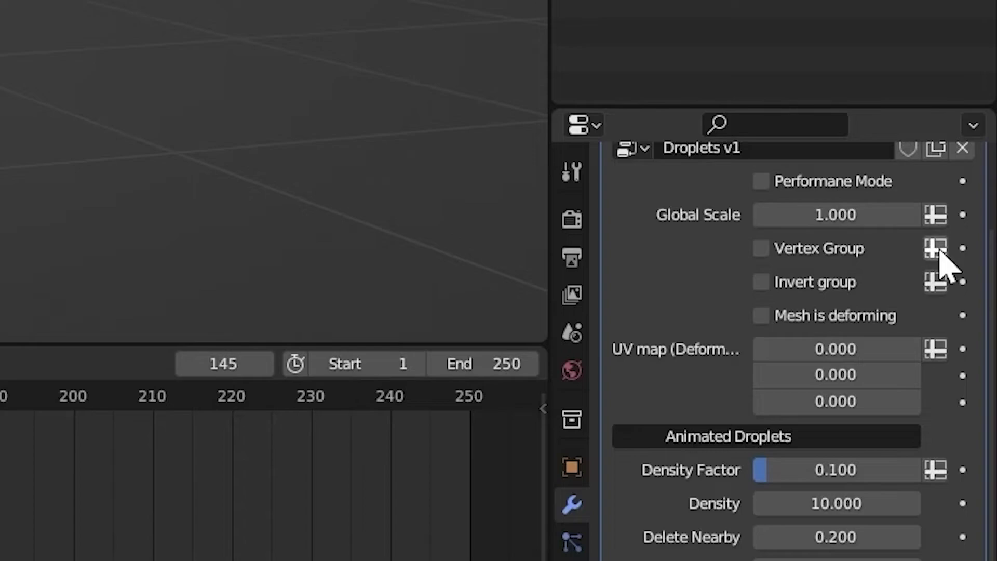
click(974, 241)
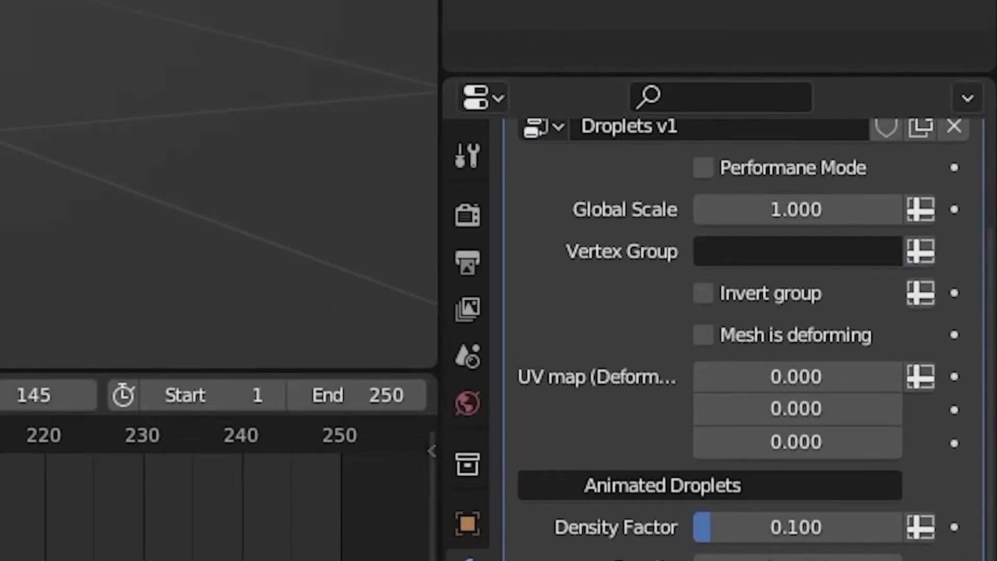
click(468, 558)
key(Tab)
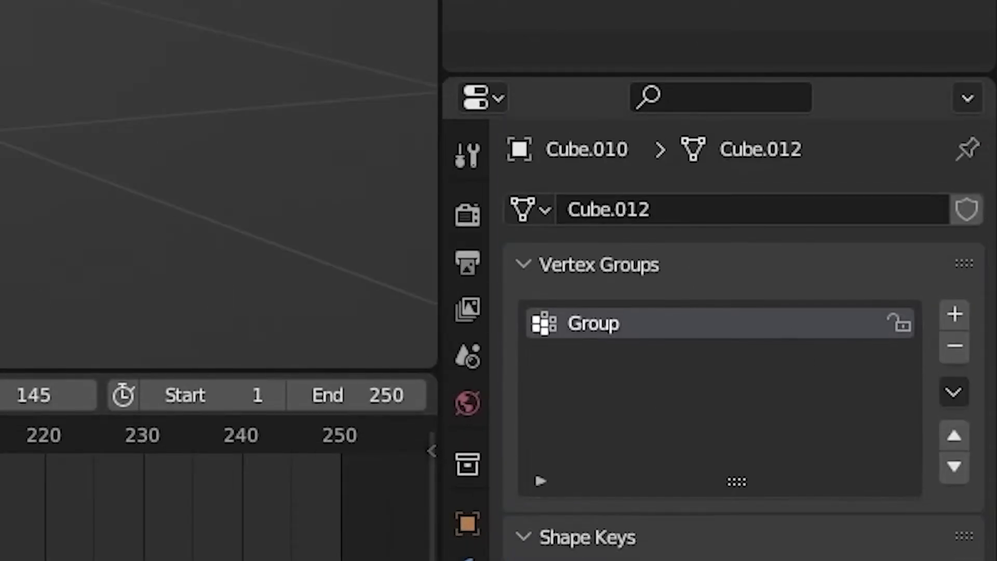
click(468, 560)
click(811, 441)
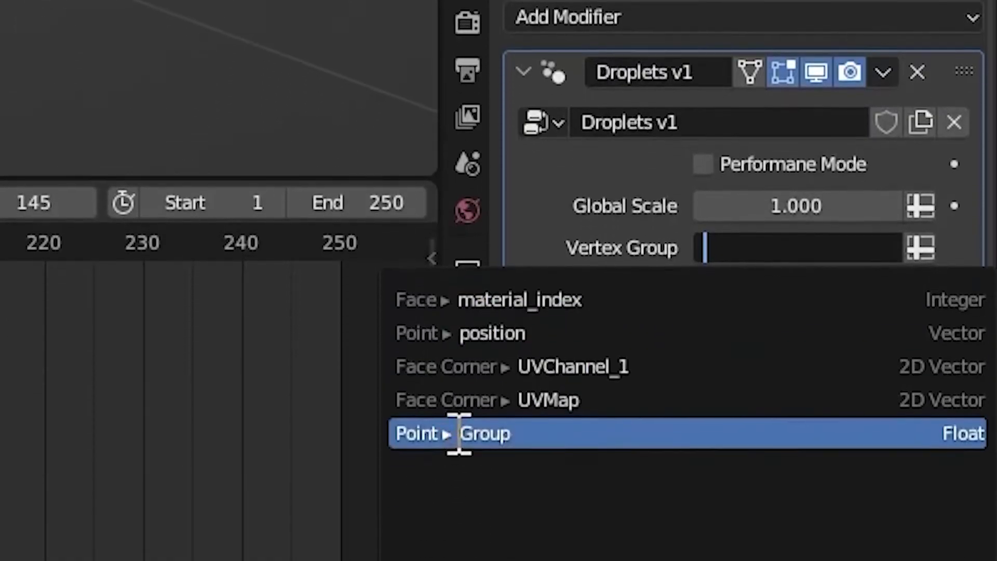
click(456, 512)
middle_drag(520, 223, 554, 248)
key(shift+Left)
middle_drag(558, 186, 465, 151)
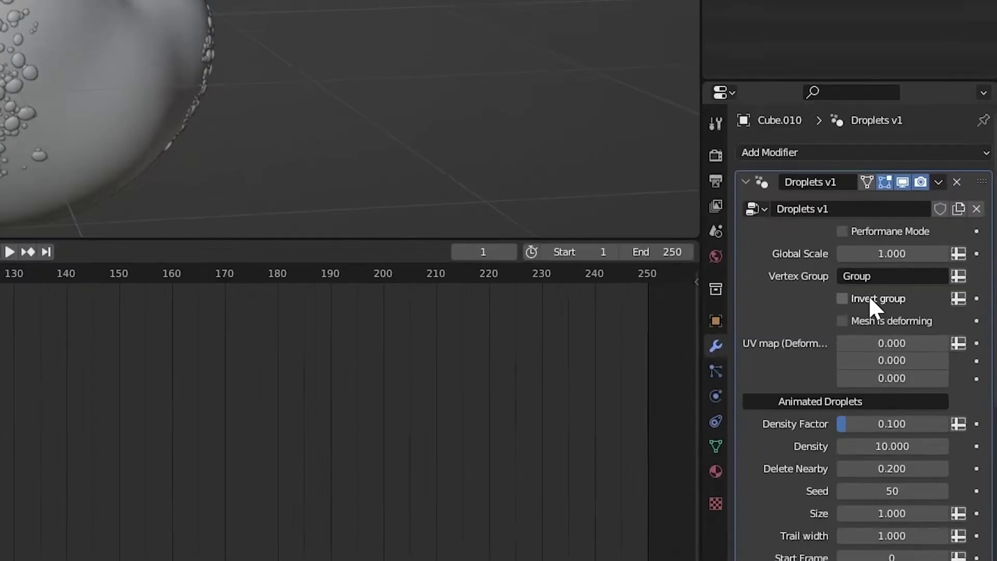
Step: Keep the Global Scale at 1 and switch the Vertex Group input from the attribute back to its checkbox
click(930, 288)
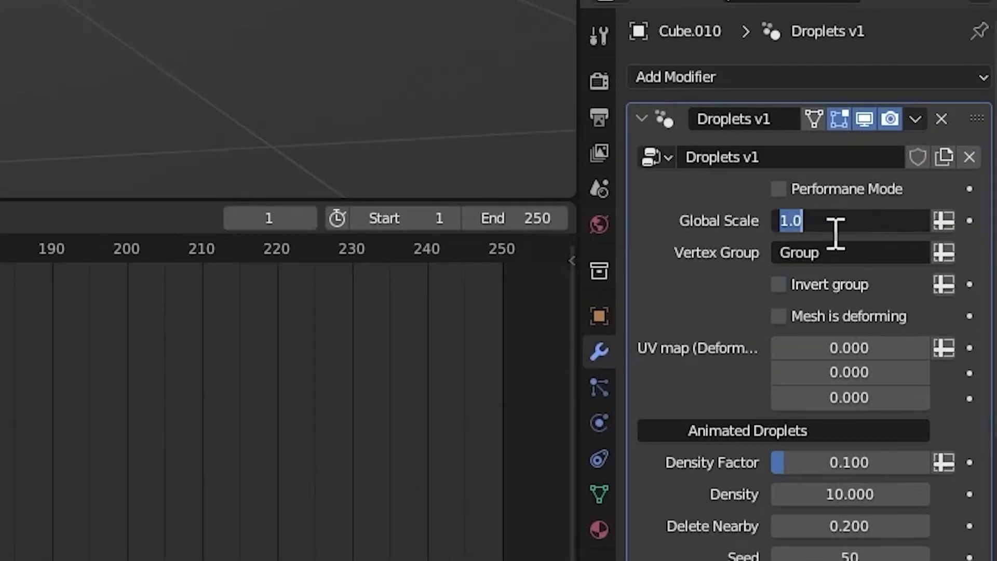
key(Return)
click(944, 254)
Step: Enable Mesh is deforming on the Droplets modifier and assign the UVMap attribute as its UV map
scroll(774, 223, down, 4)
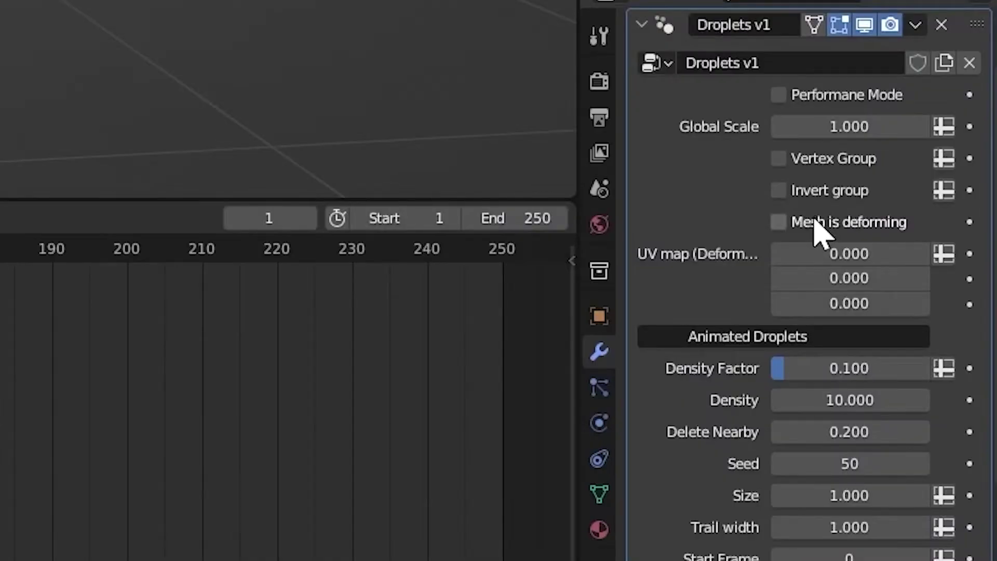
click(919, 287)
click(944, 254)
click(841, 254)
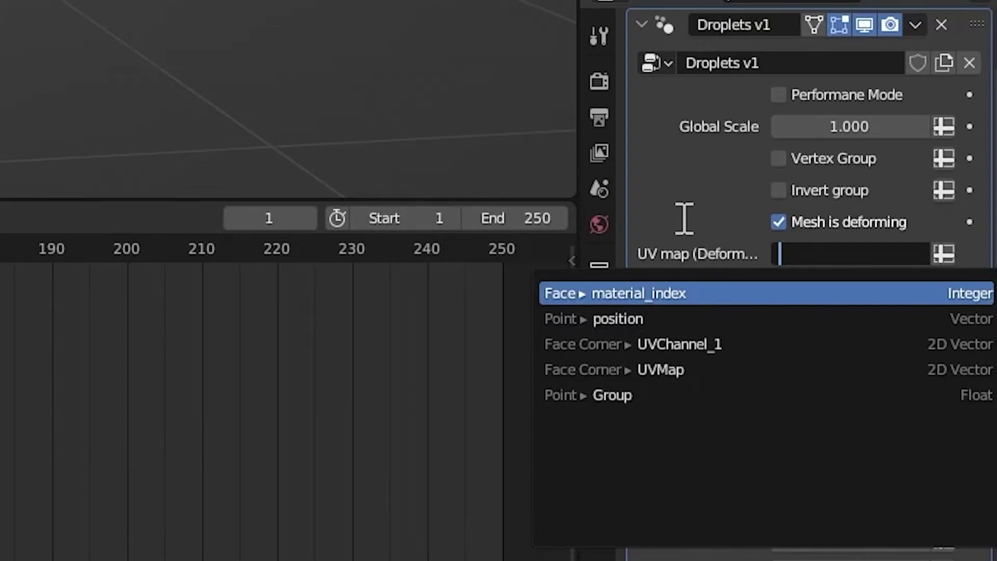
click(694, 370)
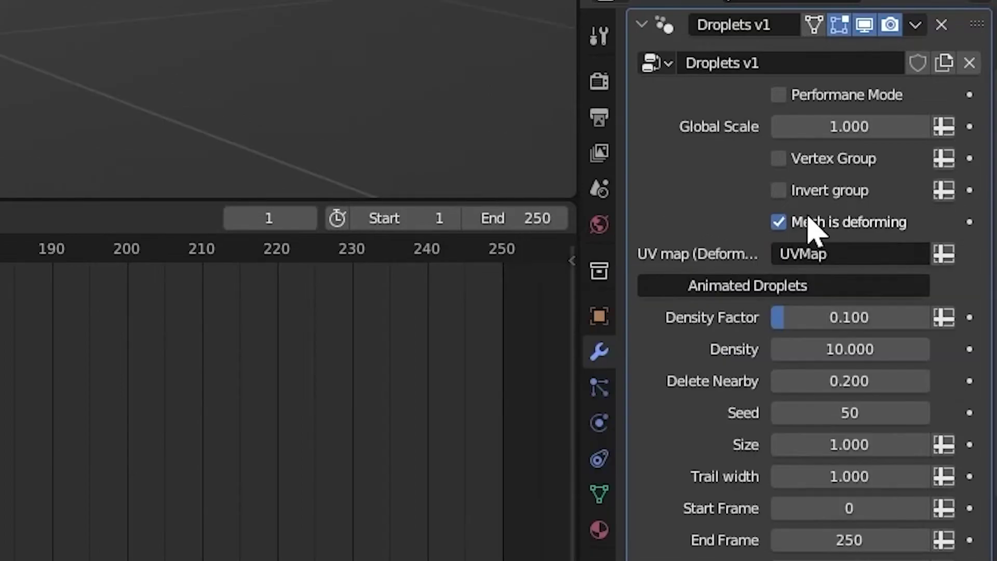
Step: Undo the UV map assignment and the Mesh is deforming option
key(ctrl+z)
key(ctrl+z)
key(ctrl+z)
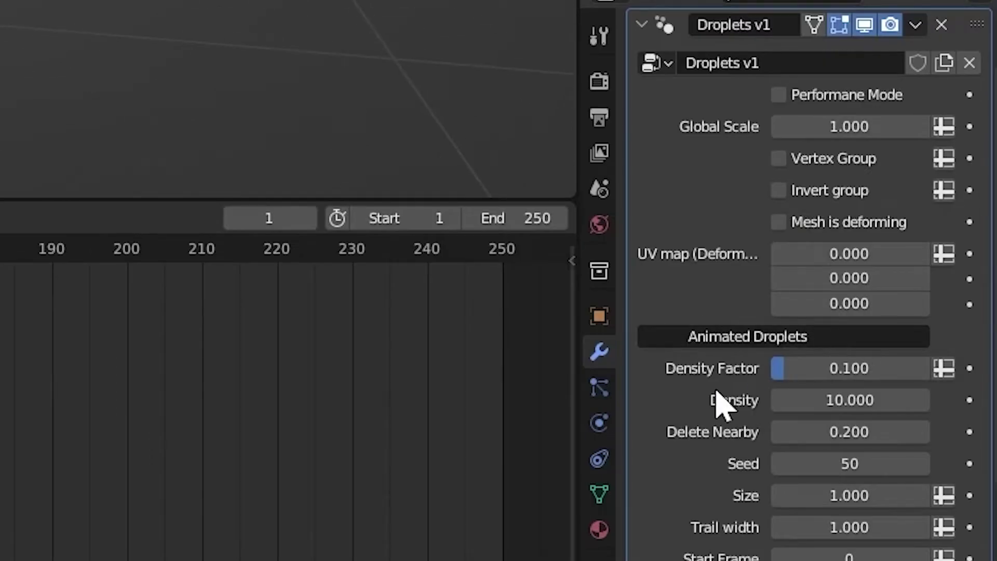
Step: Raise the animated droplets' Density Factor to 0.21 and bring it down to 0.108
scroll(709, 405, down, 10)
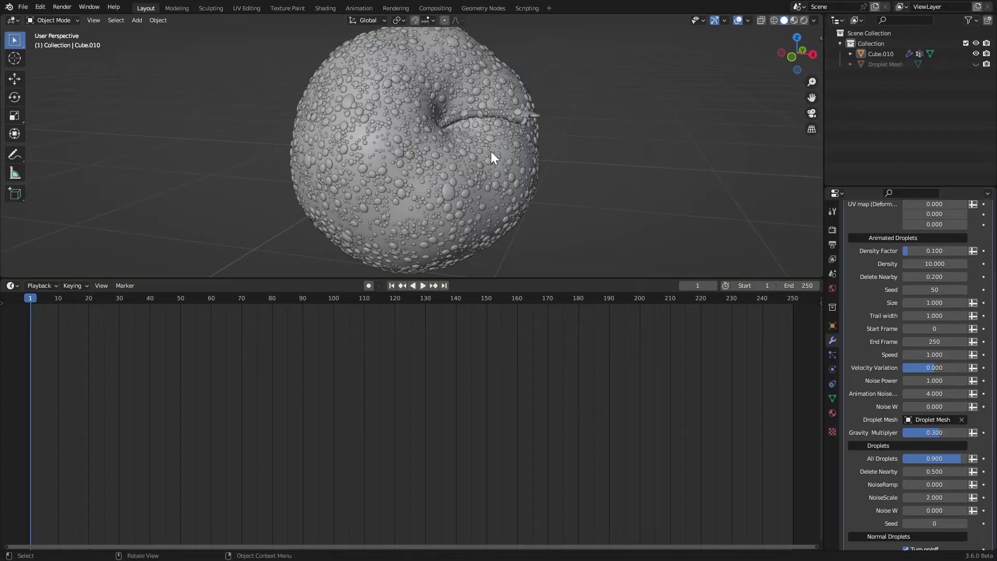
scroll(919, 238, down, 1)
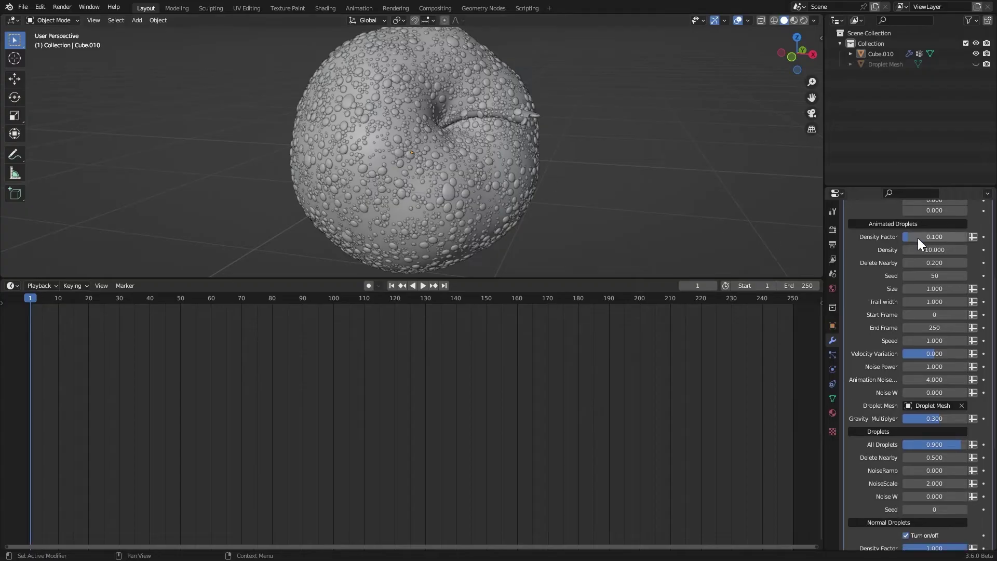
click(930, 236)
drag(934, 236, 935, 238)
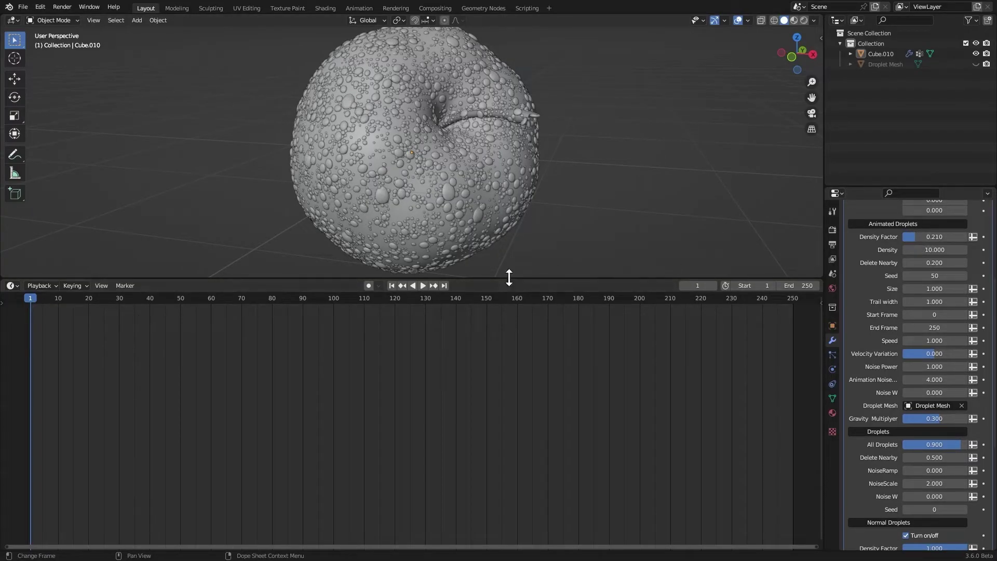
drag(926, 238, 920, 239)
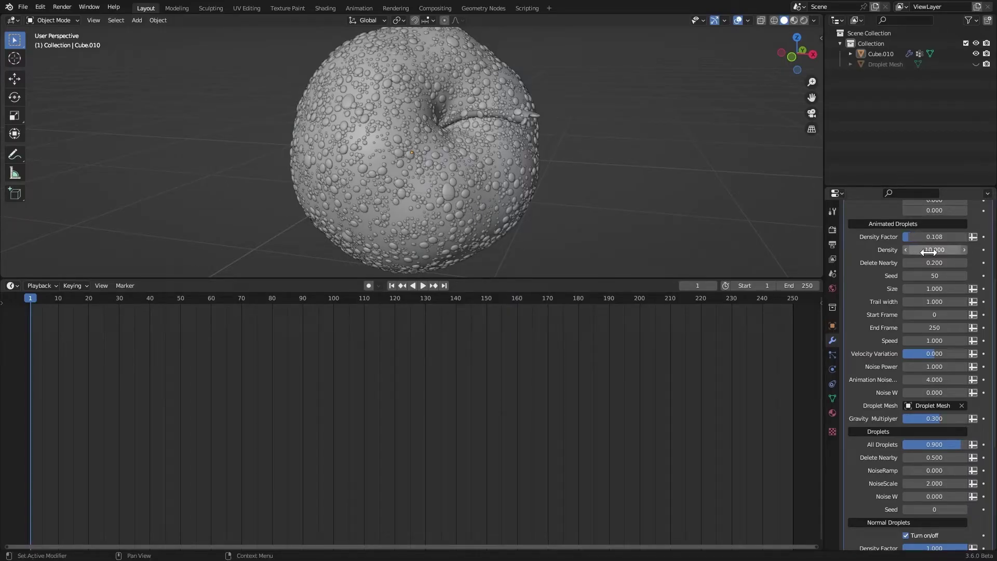
Step: Set the Size of the animated droplets to 0.99
scroll(922, 242, down, 2)
scroll(924, 228, down, 1)
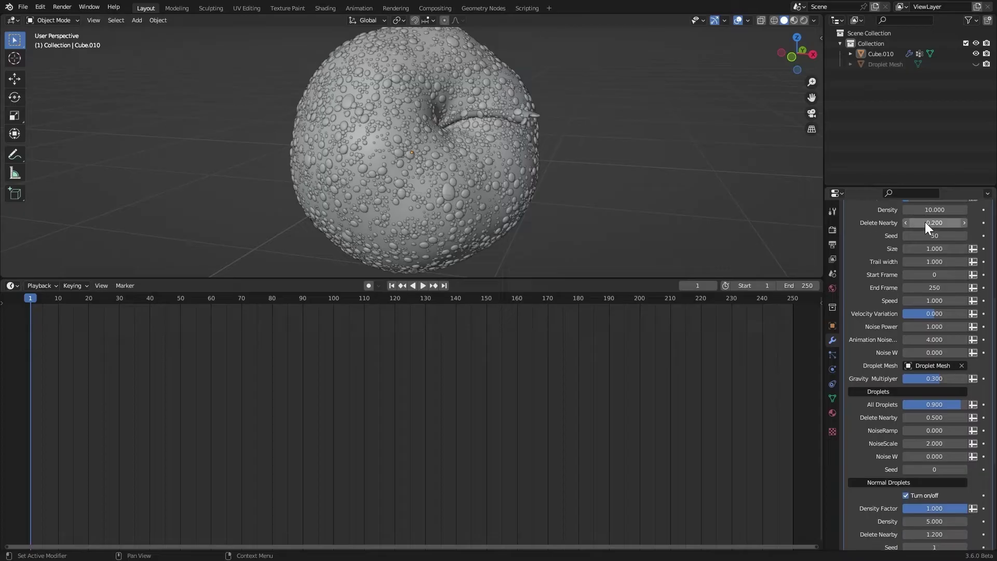
scroll(921, 226, down, 1)
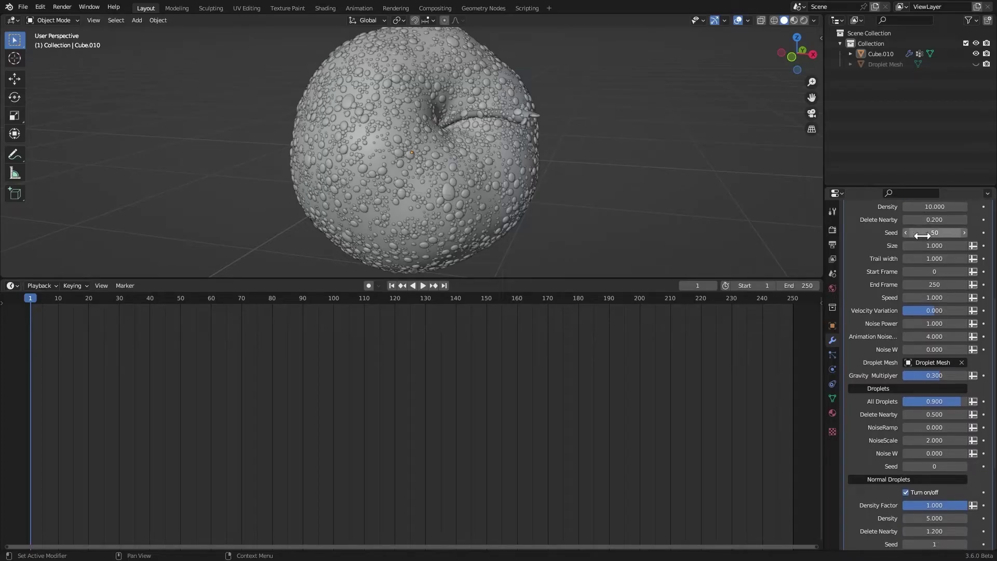
scroll(920, 233, down, 2)
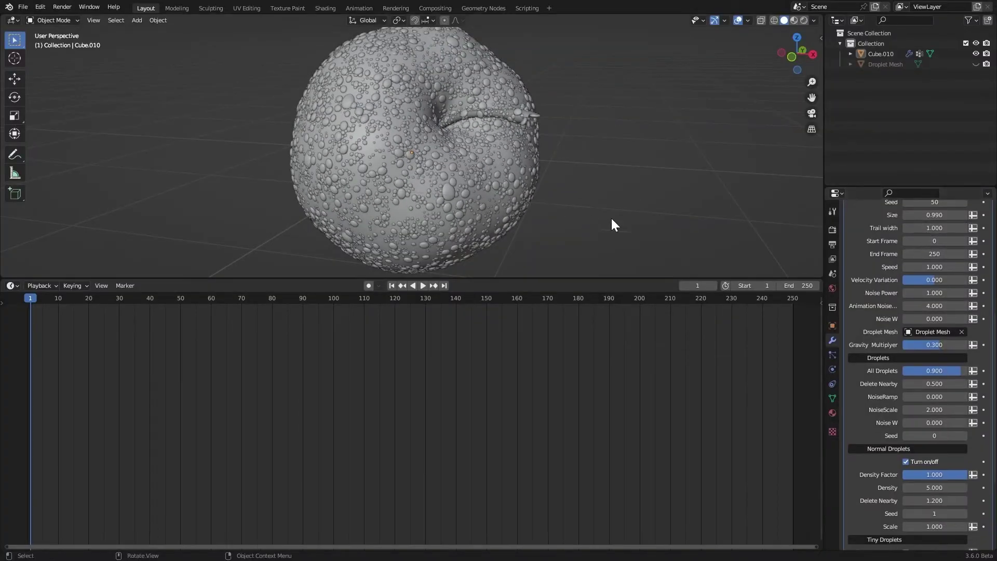
Step: Play the droplet animation while viewing the apple from several sides, and inspect the droplets close up in Material Preview shading
key(space)
middle_drag(661, 206, 556, 179)
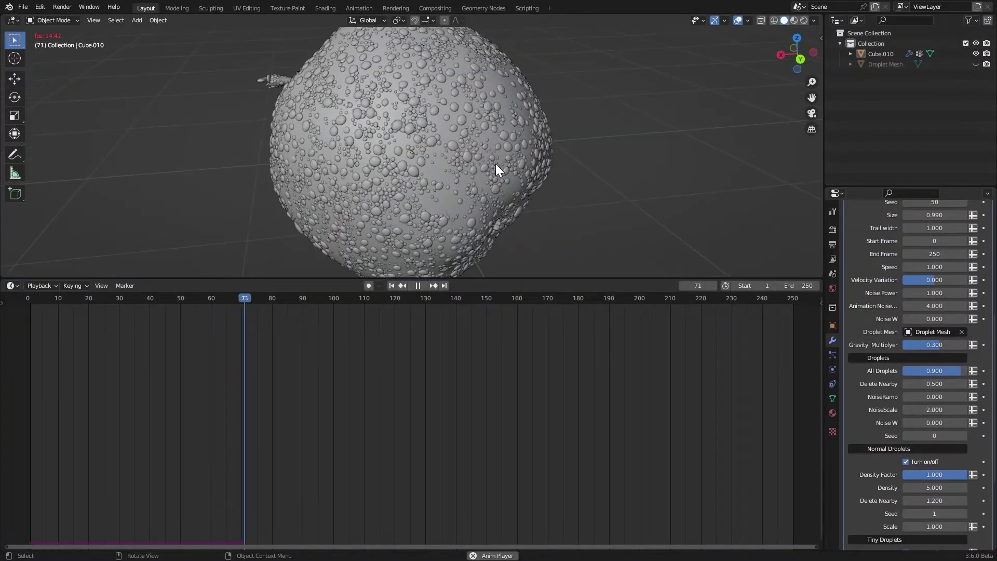
middle_drag(492, 164, 540, 170)
ctrl+scroll(464, 365, right, 1)
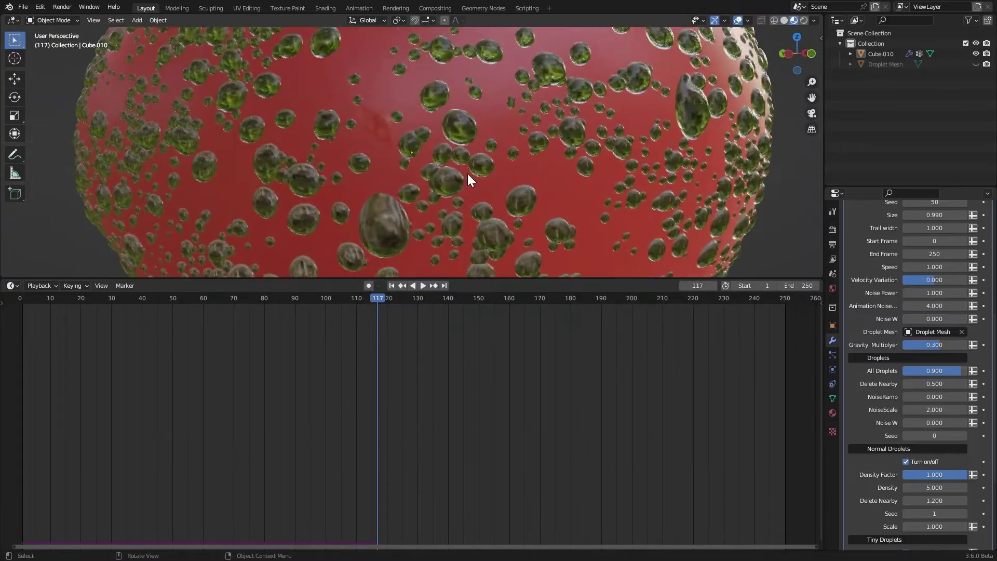
middle_drag(468, 175, 476, 167)
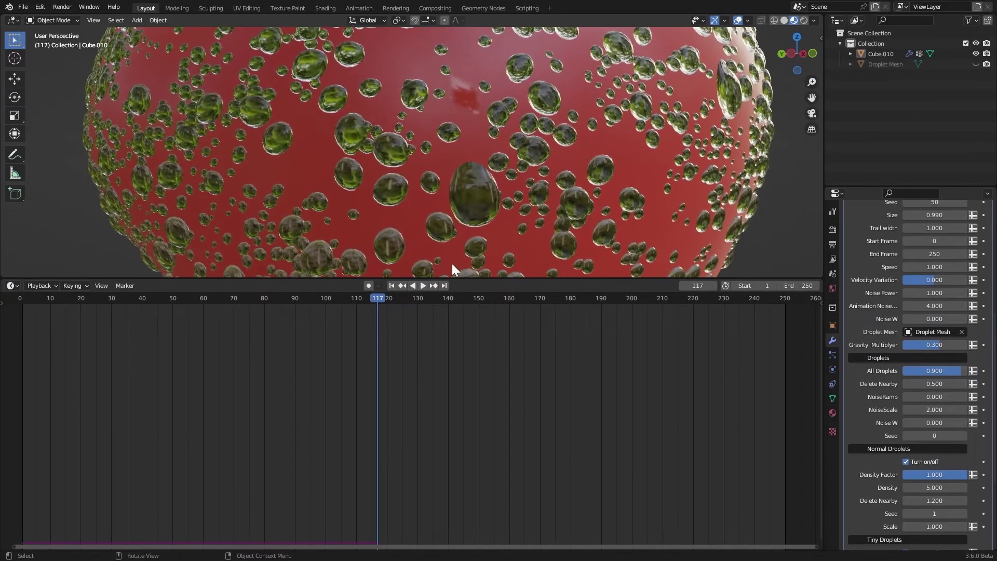
Step: Show the Object 1 shader in the Shader Editor and preview the droplet Roughness group node directly on the material's surface output
click(11, 286)
click(39, 383)
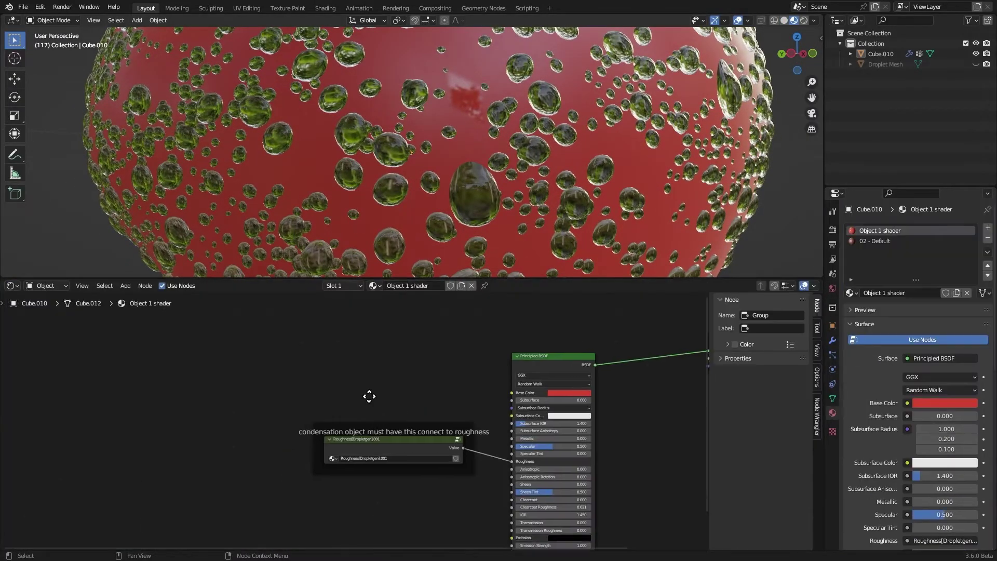
scroll(376, 387, up, 3)
click(344, 435)
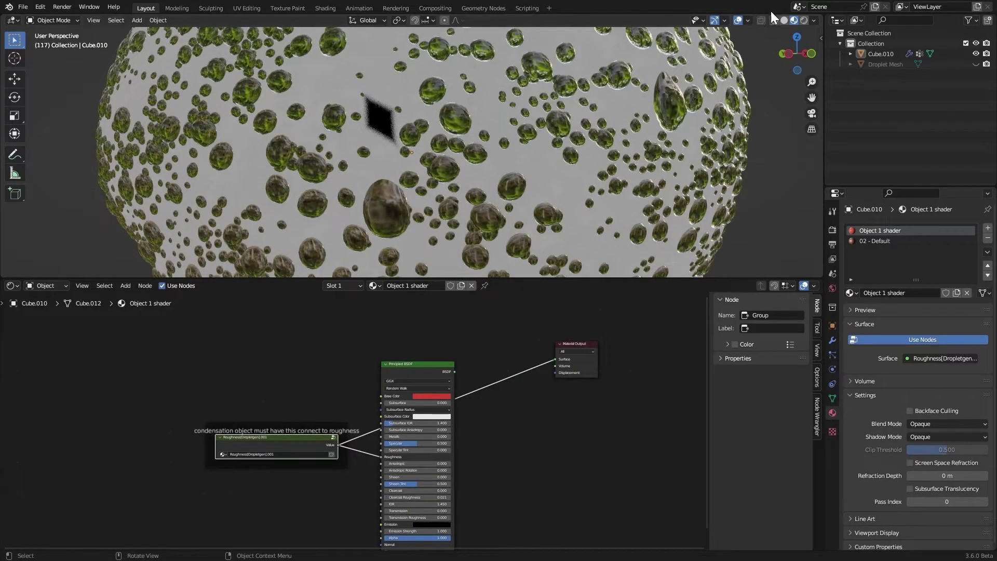
Step: Inspect the apple in wireframe shading, collapse the Droplets v1 modifier and disable it in the viewport
click(774, 20)
scroll(429, 150, down, 5)
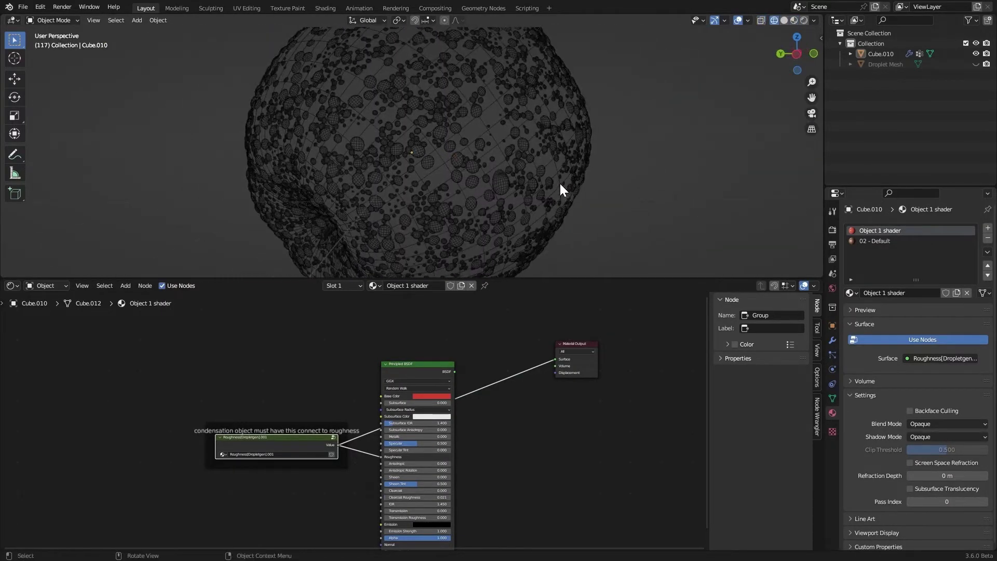
scroll(559, 182, up, 8)
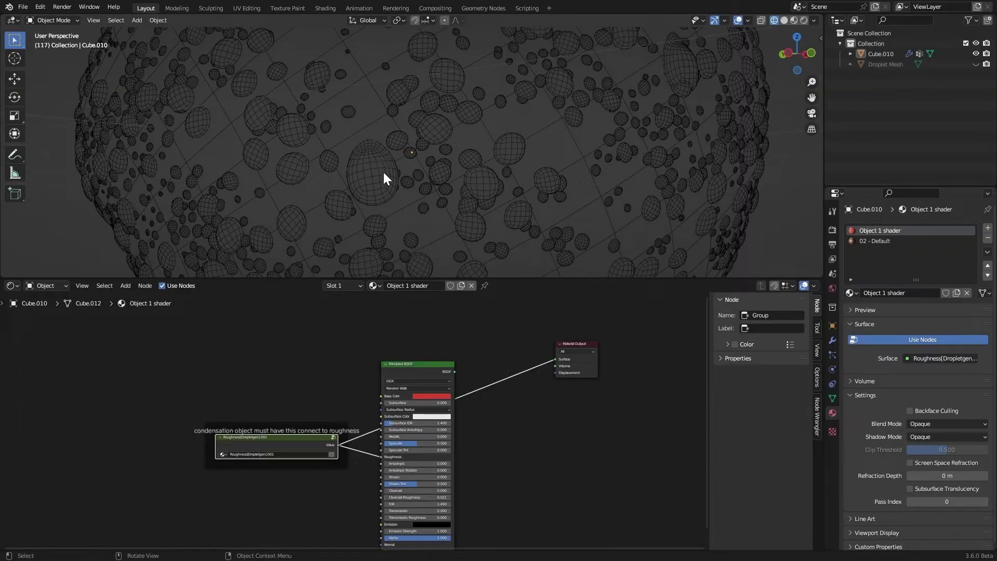
click(833, 340)
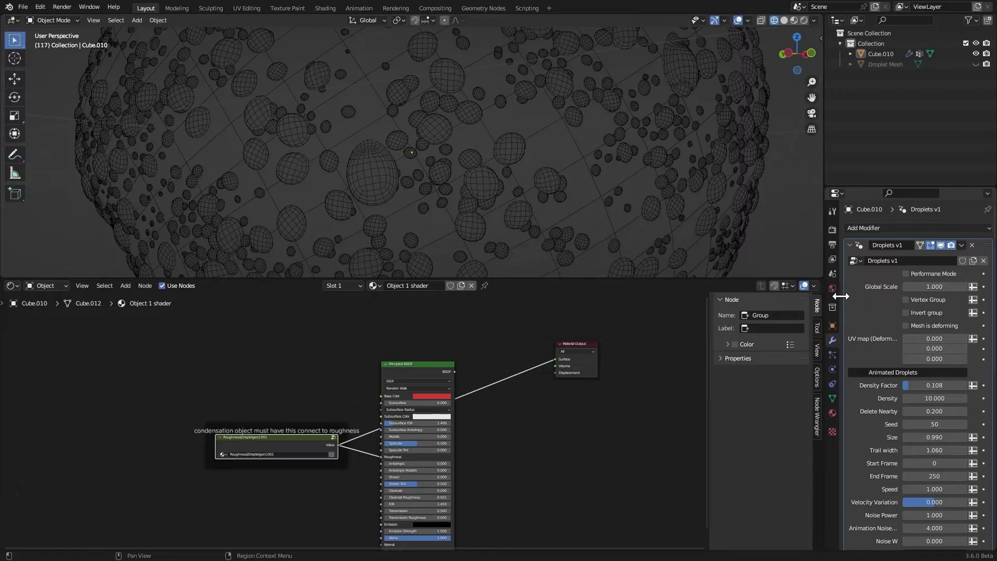
click(850, 244)
click(942, 245)
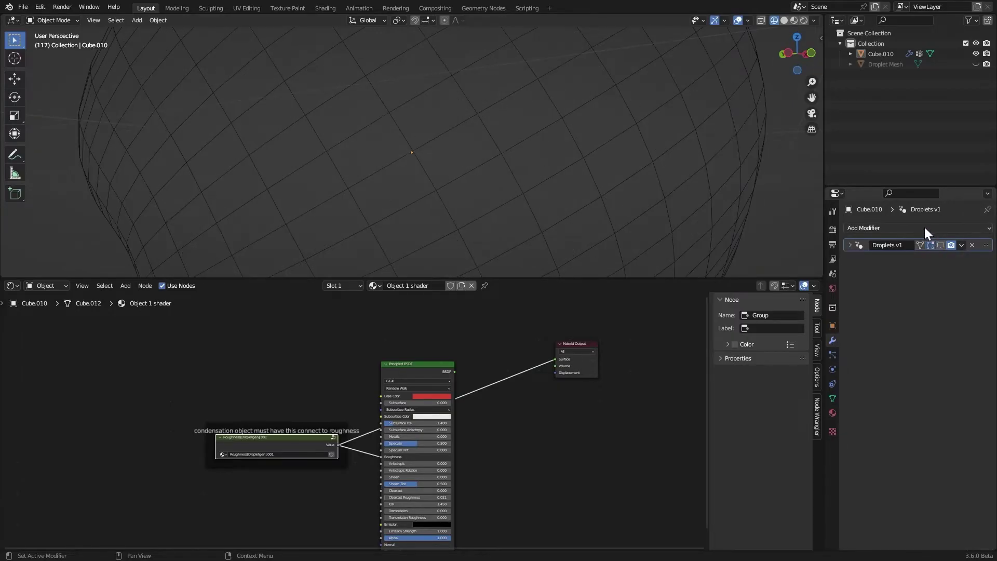
Step: Add a level 2 Subdivision modifier to the apple ahead of Droplets v1, with Optimal Display turned off
click(729, 160)
click(890, 228)
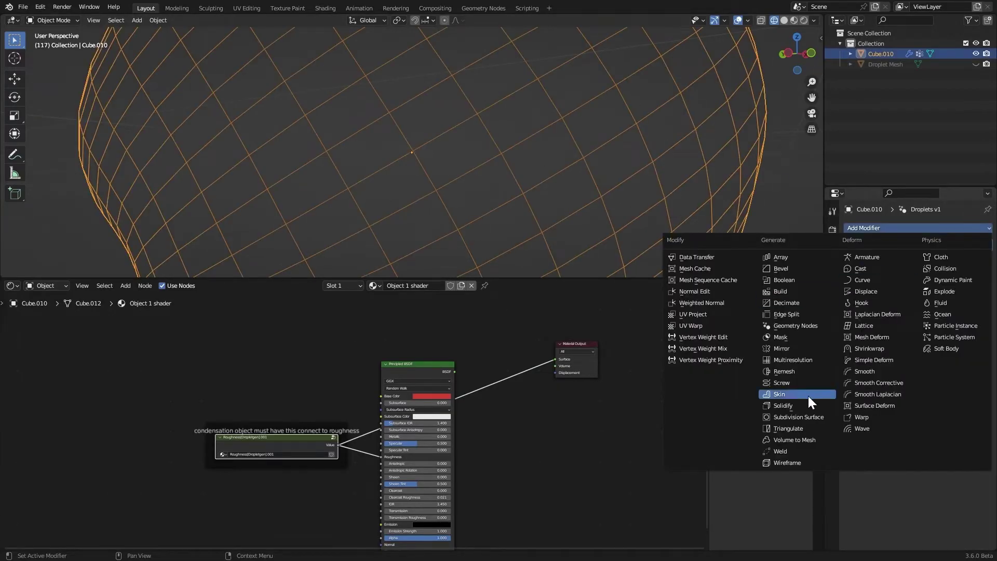
key(ctrl+2)
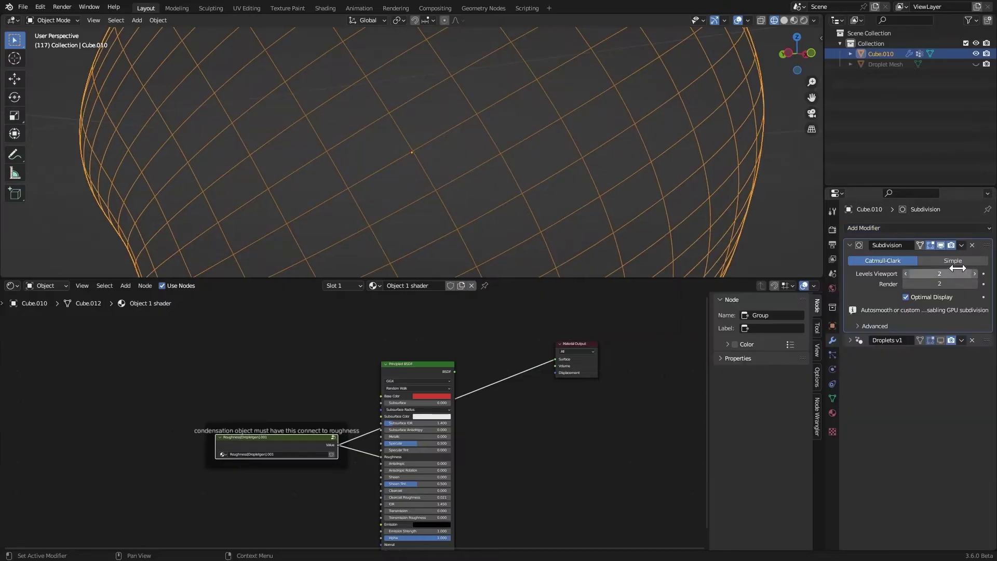
click(906, 298)
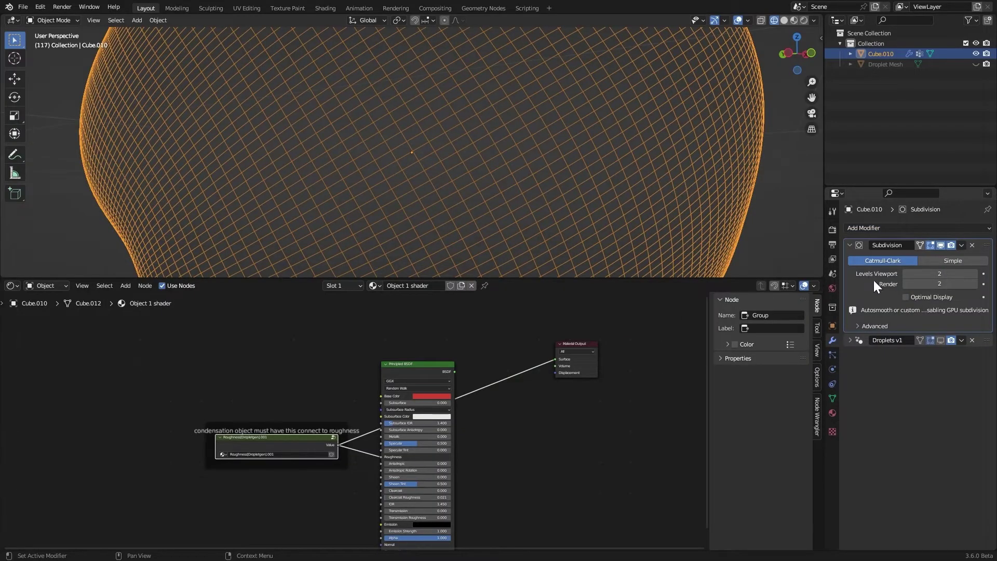
click(886, 240)
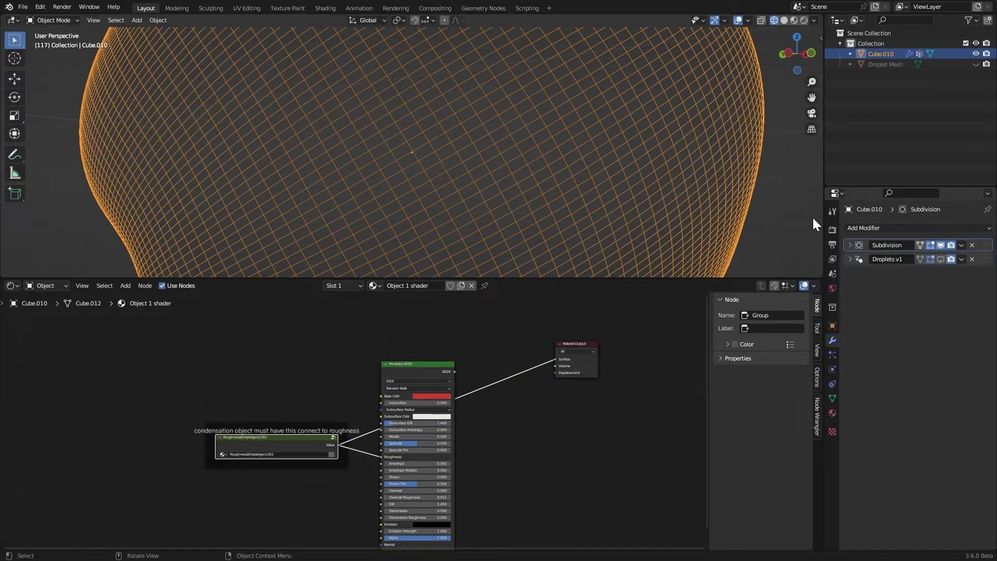
Step: Re-enable the Droplets v1 modifier in the viewport and view the droplet trails in Material Preview shading
click(941, 258)
key(z)
click(663, 300)
mouse_move(513, 150)
middle_down()
mouse_move(535, 157)
mouse_move(536, 193)
mouse_move(491, 133)
mouse_move(392, 68)
middle_up()
scroll(411, 110, down, 2)
Step: Expand the Droplets v1 modifier and set the animated droplets' Trail width to 1.44
click(863, 256)
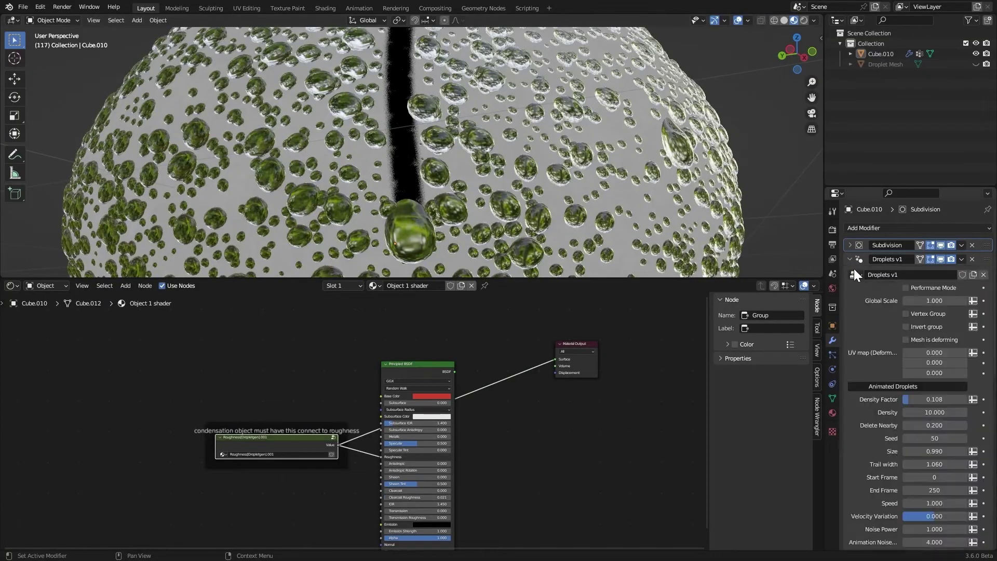
scroll(904, 364, down, 6)
scroll(904, 411, down, 1)
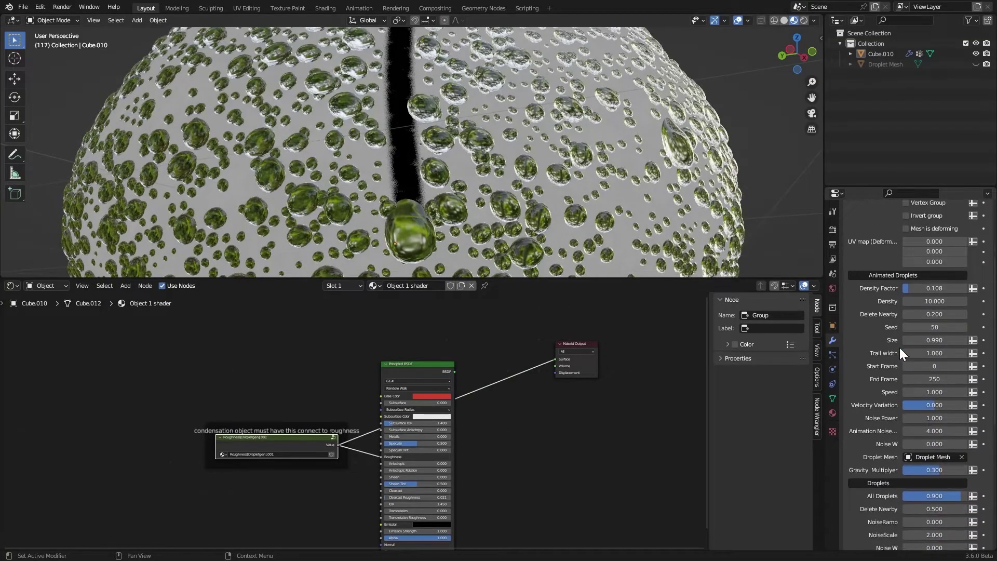
drag(919, 353, 935, 353)
Step: Examine the droplet trail on the apple in Solid shading and again in Material Preview shading
key(z)
click(441, 121)
scroll(441, 121, down, 3)
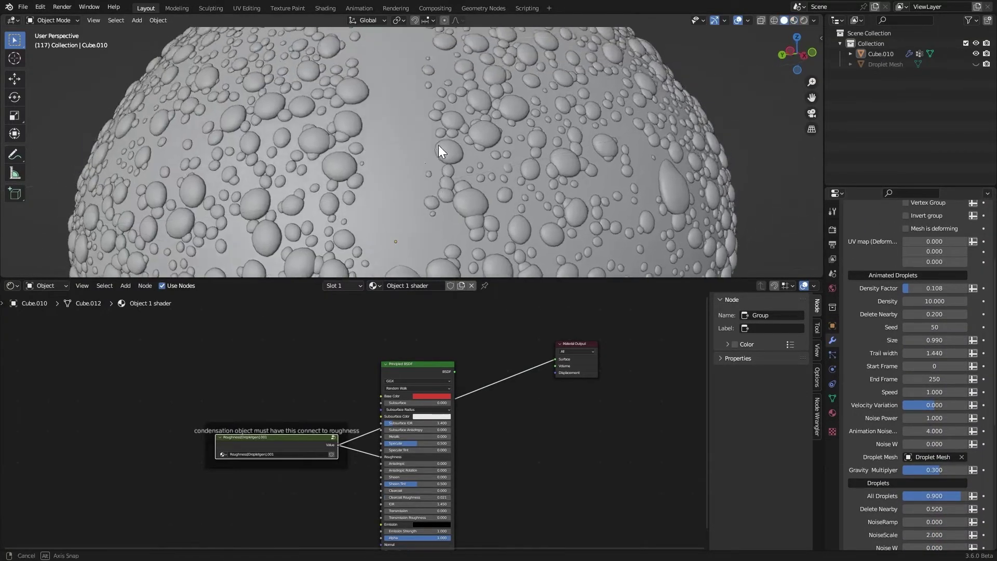
mouse_move(441, 150)
ctrl+middle_down()
mouse_move(418, 151)
mouse_move(405, 77)
ctrl+middle_up()
scroll(416, 121, up, 2)
click(411, 88)
key(z)
click(410, 140)
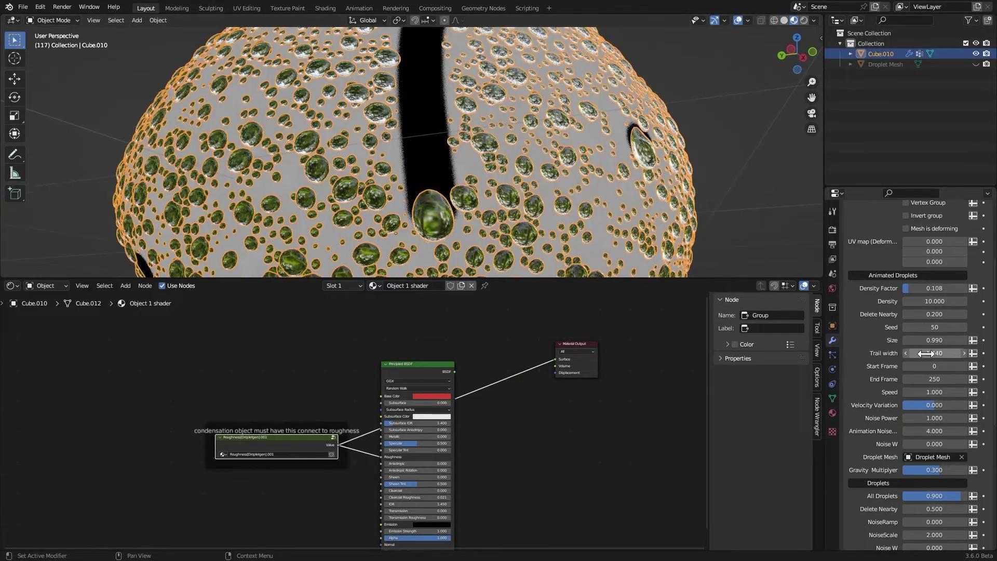
Step: Set the animated droplets' Trail width to 1.151 and disable the Subdivision modifier in the viewport
drag(910, 350, 886, 345)
scroll(914, 249, up, 5)
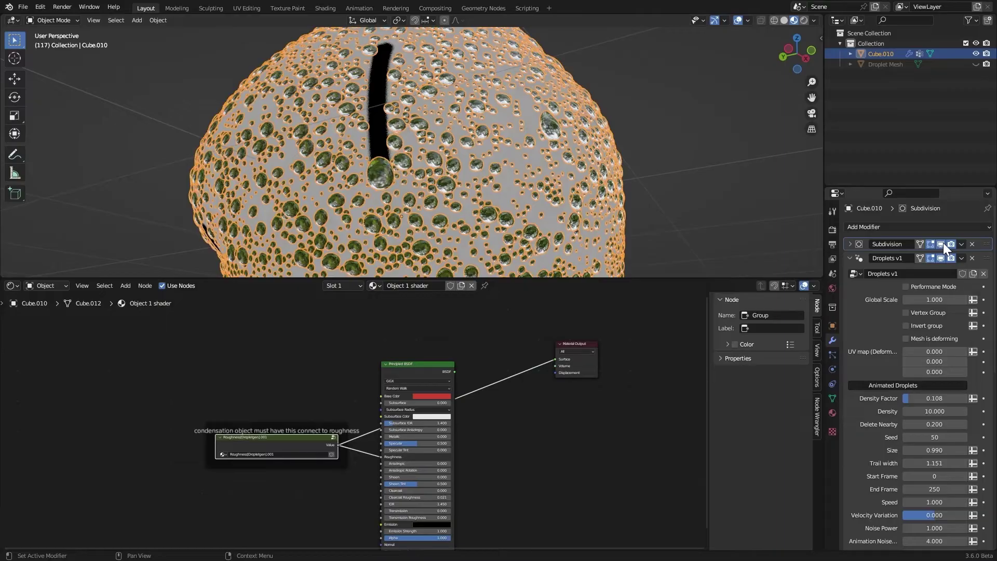
click(941, 244)
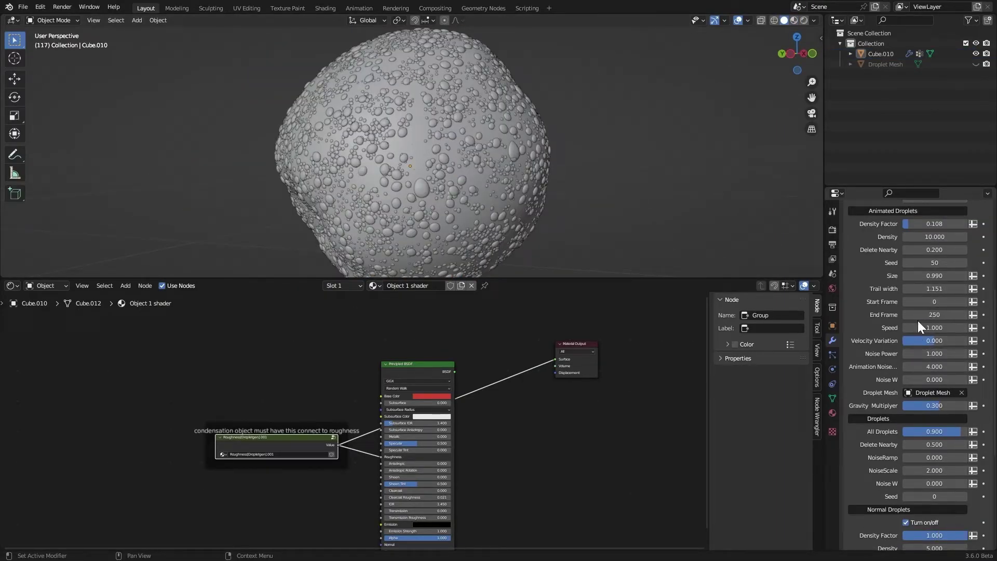
Step: Change the Shader Editor area back to the Timeline and scrub the running animation to frame 51
click(11, 285)
click(172, 321)
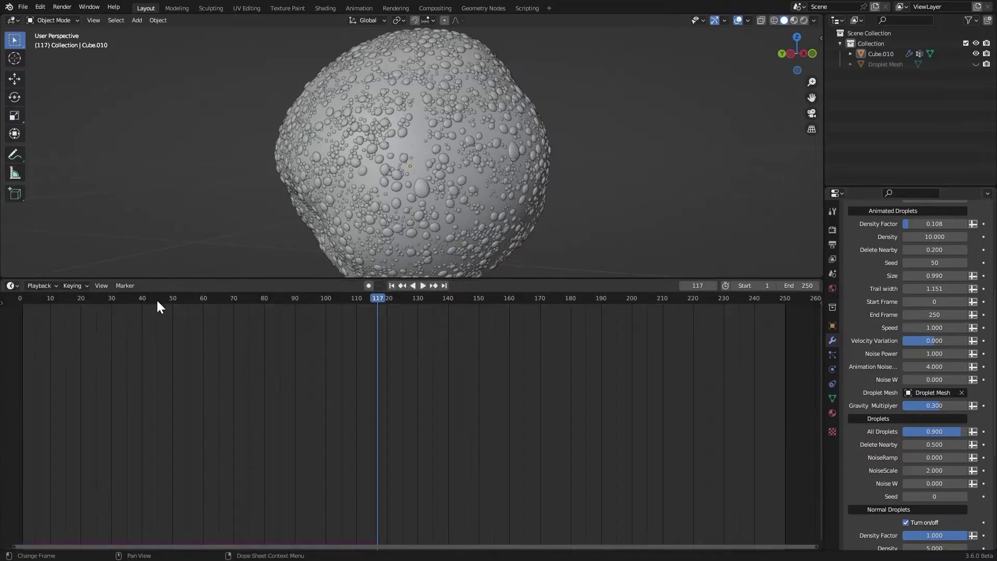
key(space)
drag(187, 300, 175, 300)
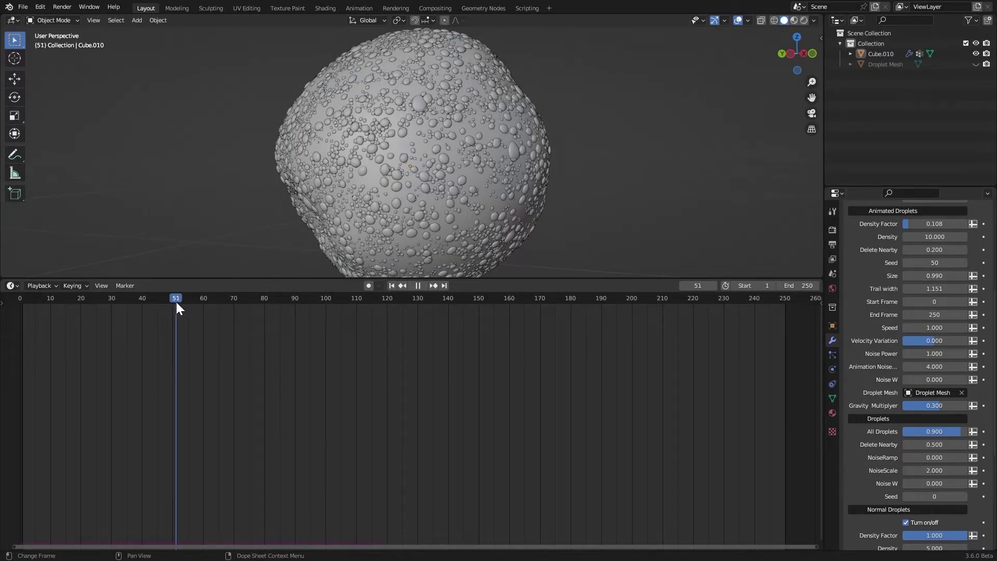
key(space)
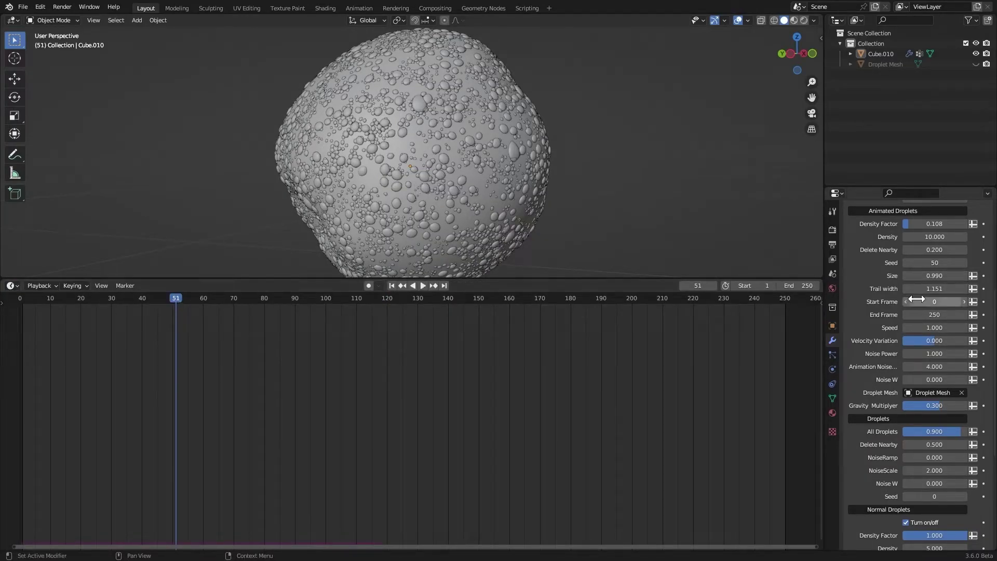
Step: Return to the first frame and play the droplet animation while viewing the apple from several sides
drag(934, 302, 878, 300)
key(shift+Left)
key(space)
key(Escape)
middle_drag(406, 159, 639, 205)
key(space)
middle_drag(472, 187, 459, 182)
key(Escape)
Step: Widen the Properties editor so that the Droplets modifier's setting names are readable in full
scroll(892, 247, down, 4)
scroll(892, 247, down, 2)
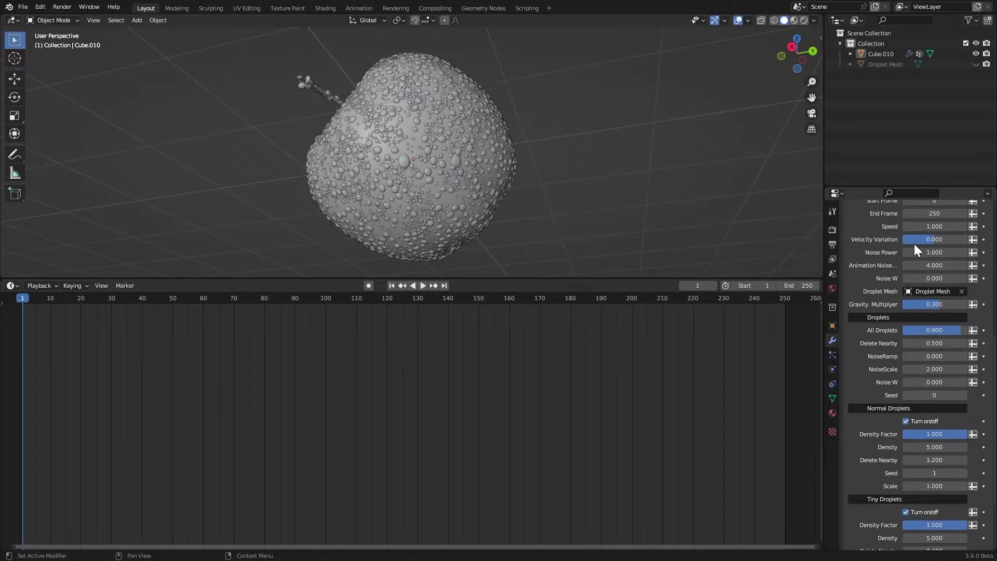
middle_drag(458, 187, 439, 190)
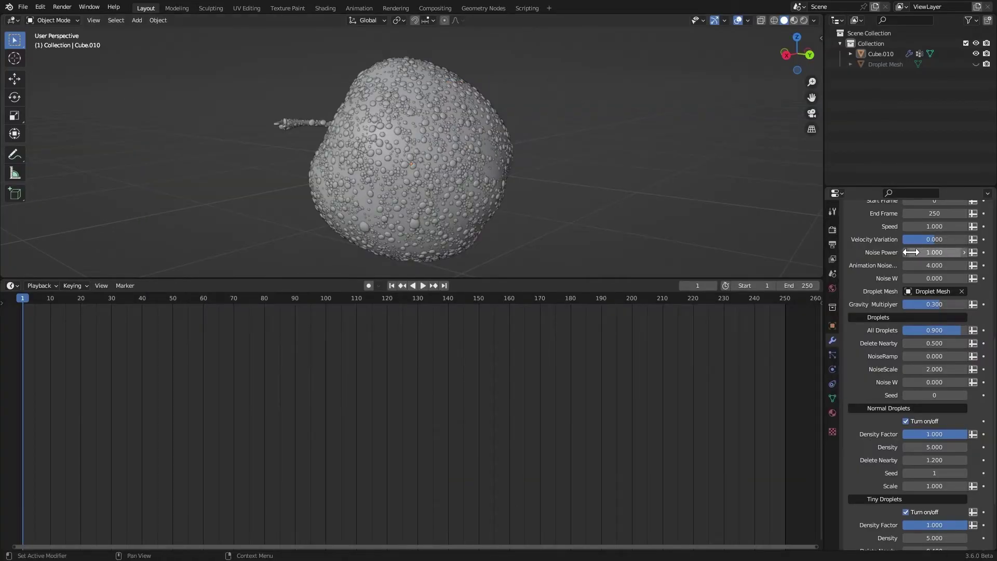
drag(824, 259, 769, 258)
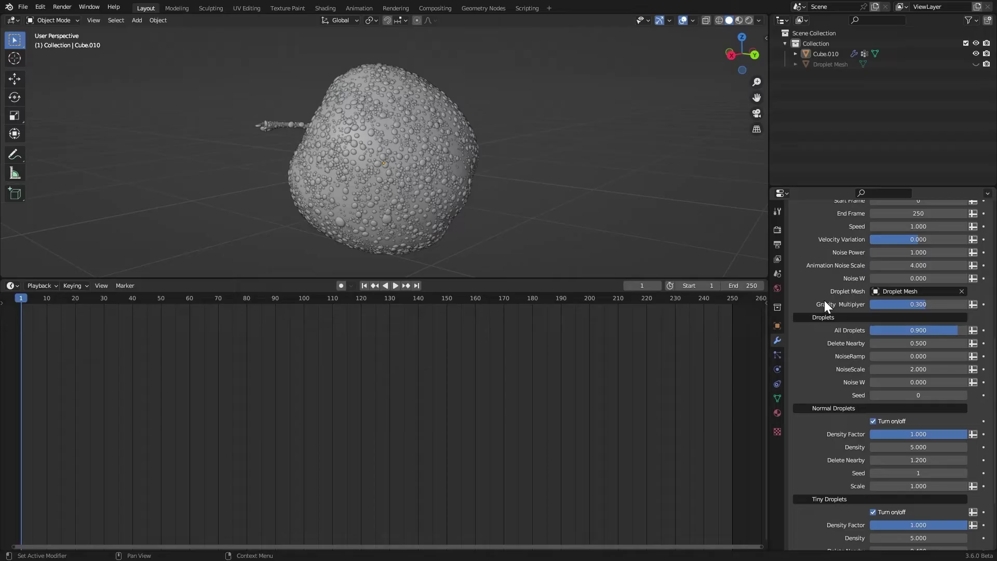
Step: Set the All Droplets value in the Droplets section to 0.889 and check the apple's surface
scroll(861, 282, down, 3)
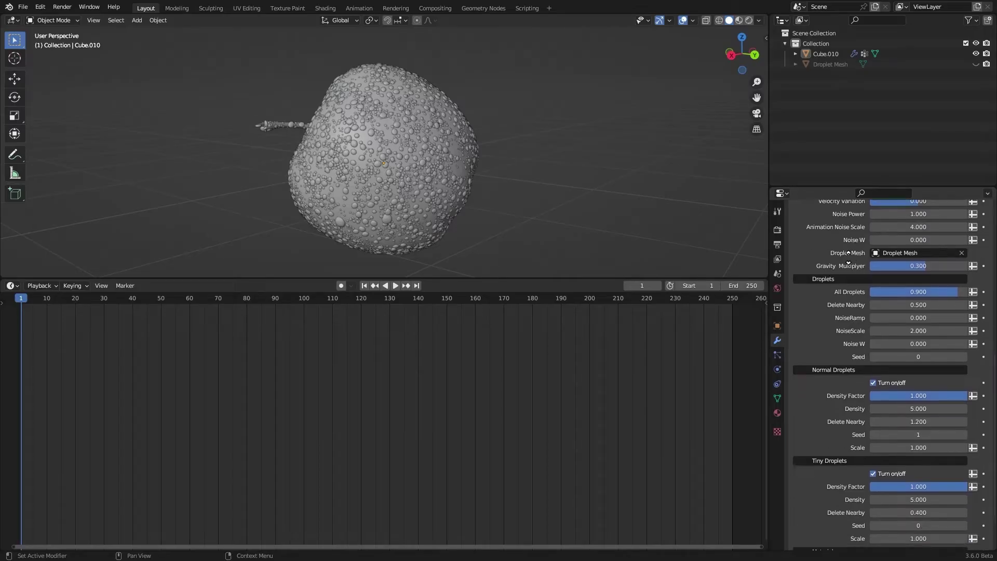
mouse_move(904, 279)
mouse_down()
mouse_move(859, 286)
mouse_move(897, 286)
mouse_up()
middle_drag(518, 200, 528, 192)
scroll(529, 192, up, 5)
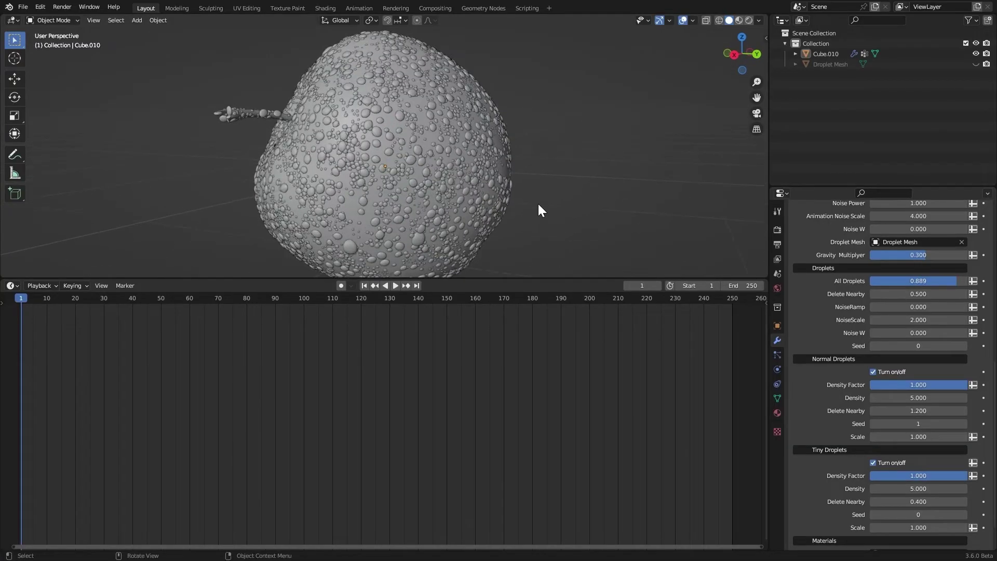
Step: Switch the Normal Droplets and the Tiny Droplets off and back on to compare their effect on the apple
scroll(857, 364, down, 2)
click(873, 343)
click(878, 433)
click(877, 433)
scroll(468, 171, up, 1)
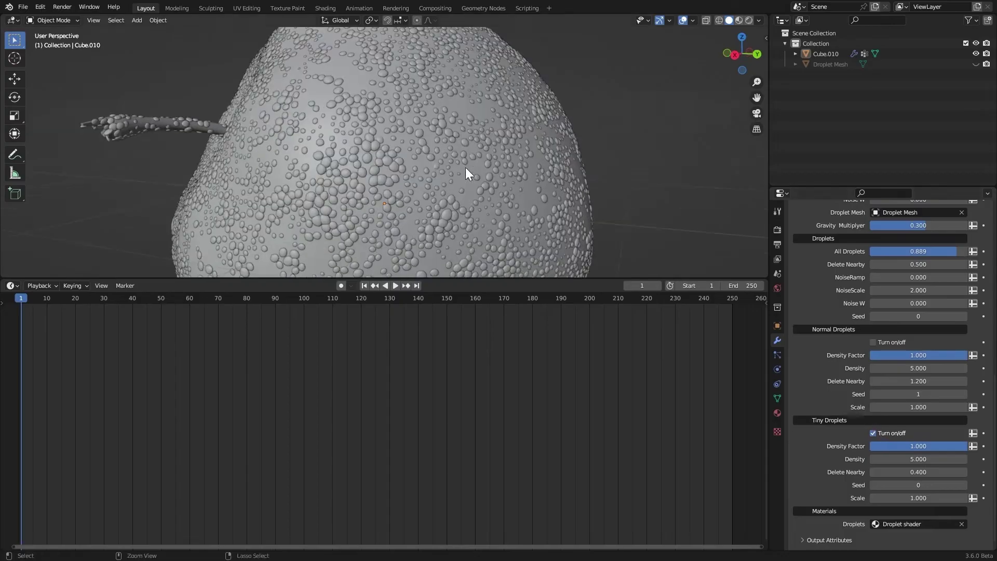
click(881, 342)
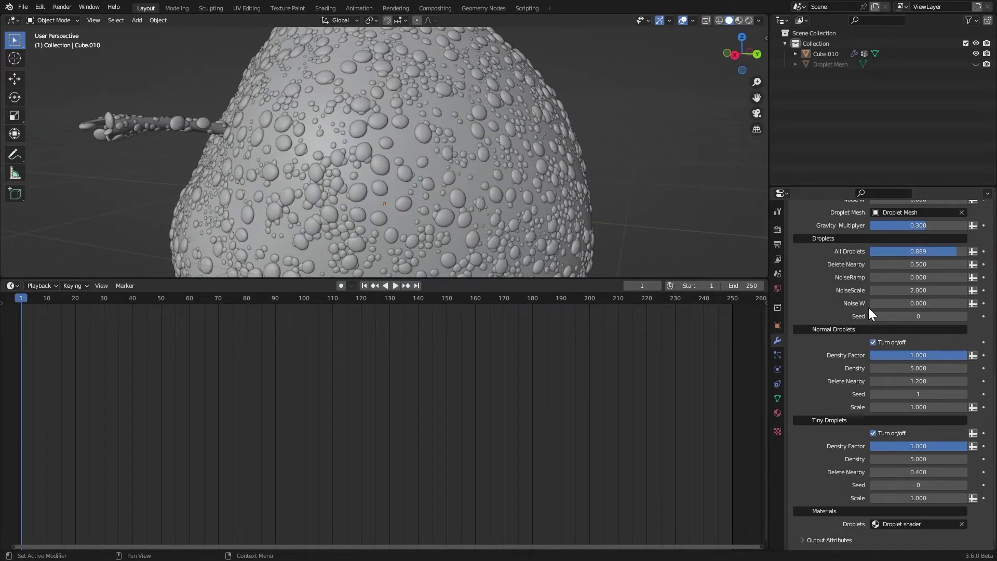
Step: Set Delete Nearby in the general Droplets section to 0.46
scroll(867, 323, up, 3)
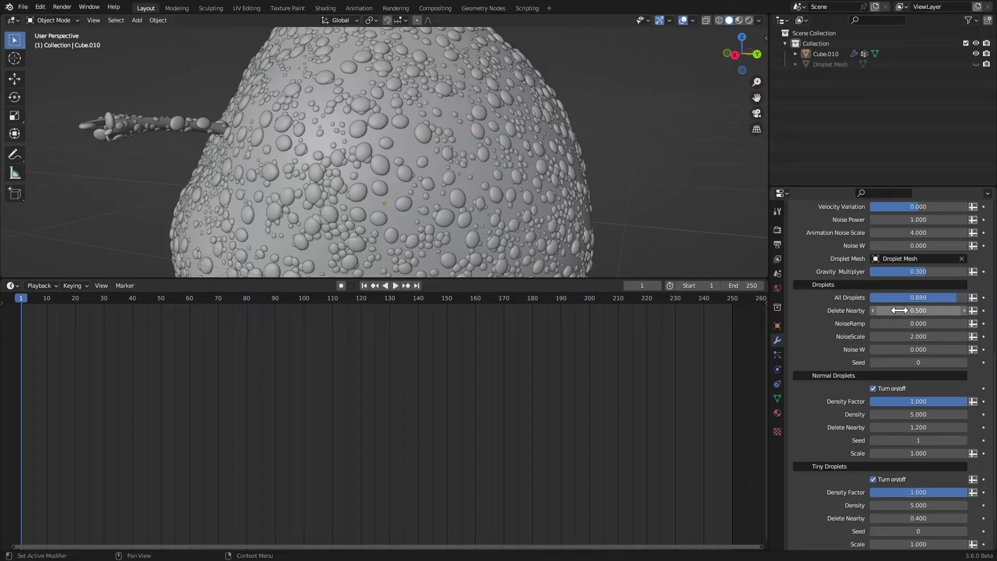
drag(901, 310, 897, 309)
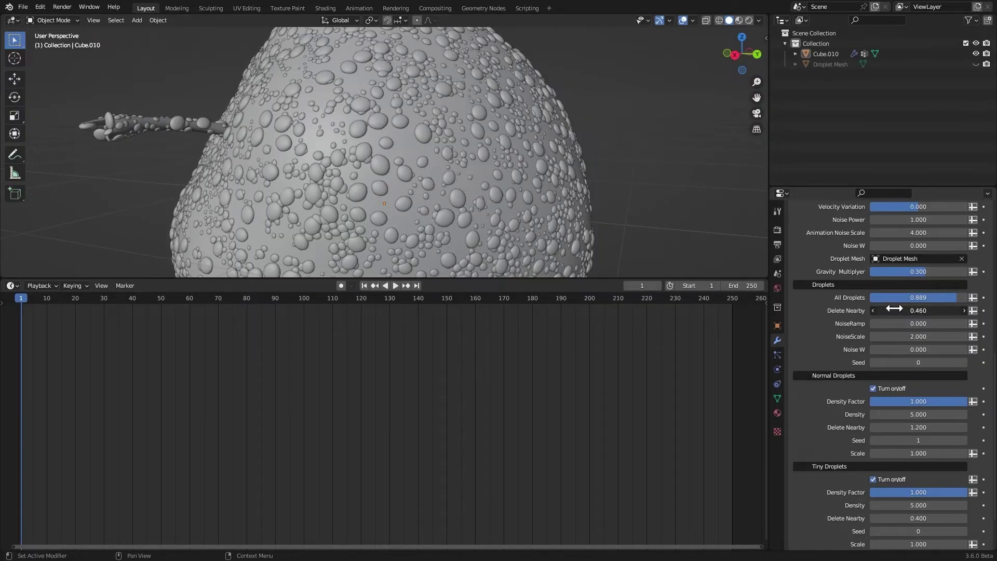
drag(898, 309, 890, 314)
Step: Set Delete Nearby to 2.15 for the Normal Droplets and to 0.889 in the general Droplets section
scroll(890, 317, down, 2)
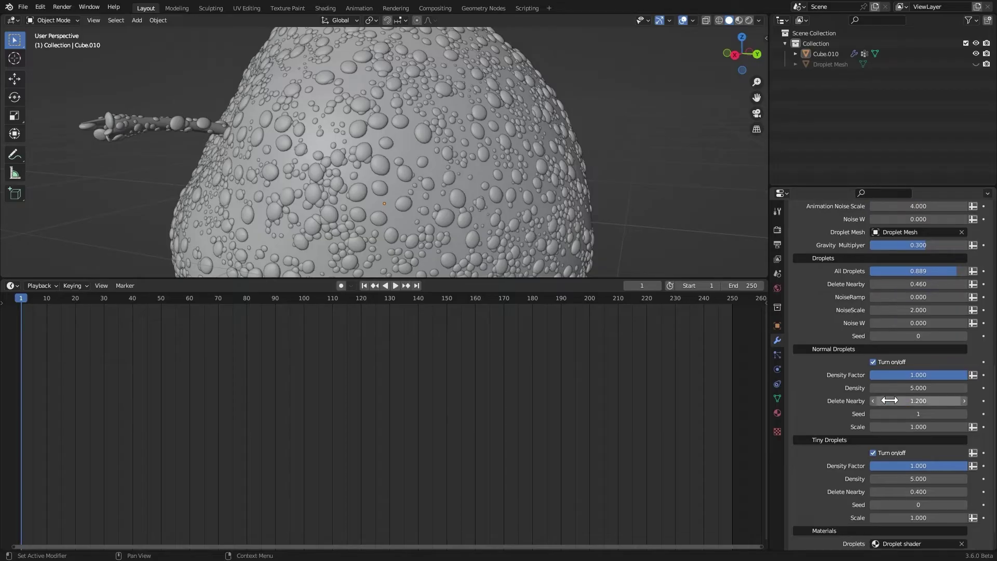
drag(844, 401, 913, 397)
drag(891, 283, 930, 286)
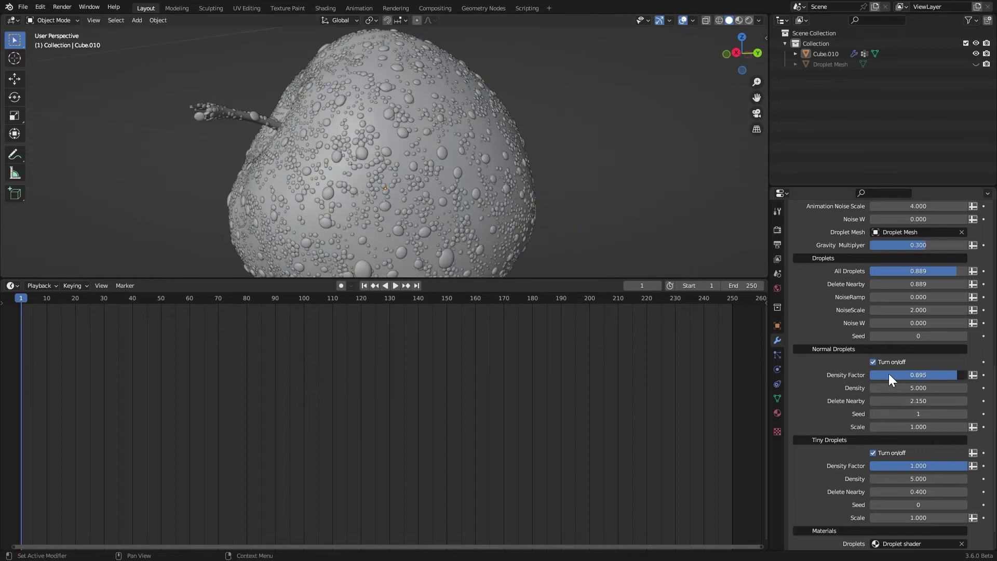
Step: Set the Normal Droplets' Density Factor to 0.911 and the general Droplets section's NoiseRamp to 0.111
drag(890, 373, 863, 373)
scroll(889, 373, up, 2)
drag(884, 323, 897, 323)
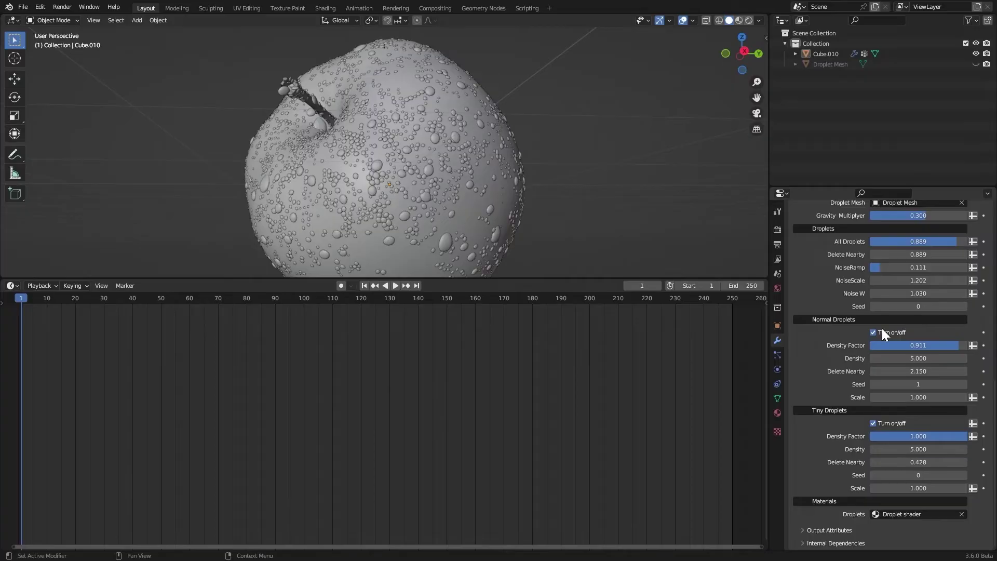
scroll(879, 330, up, 2)
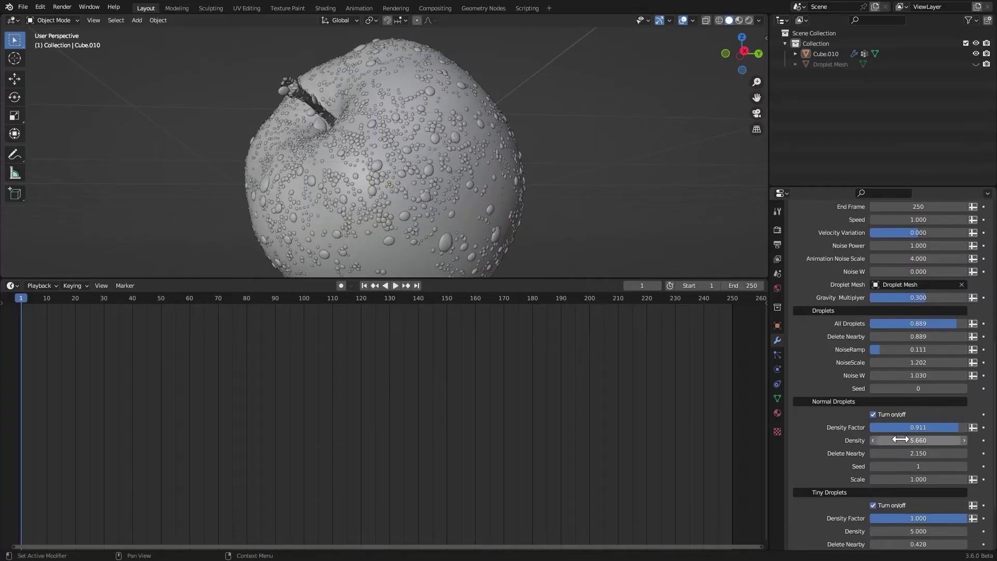
Step: Set the Normal Droplets' Seed to 31 and the Tiny Droplets' Delete Nearby to 0.762
drag(883, 466, 902, 464)
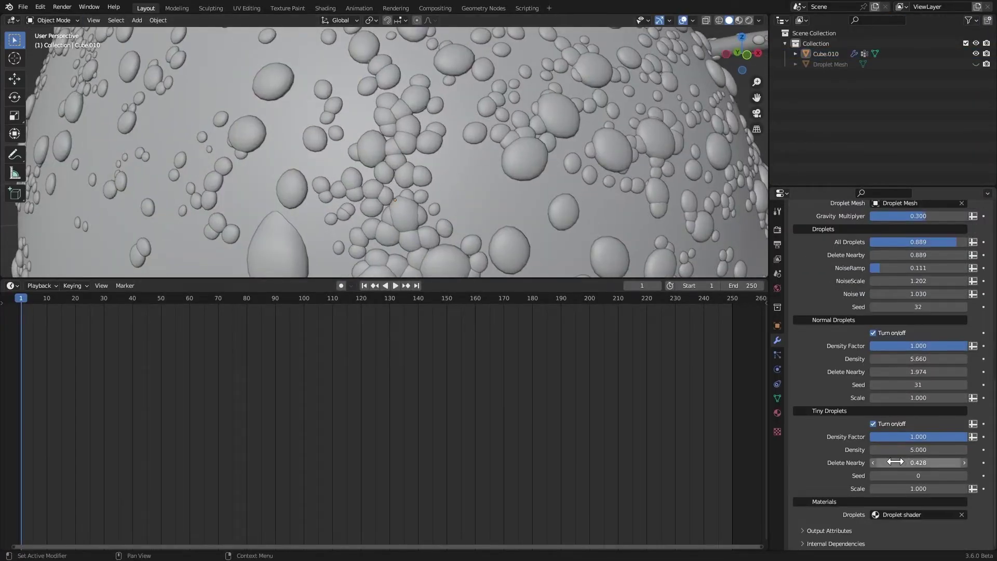
drag(919, 463, 935, 468)
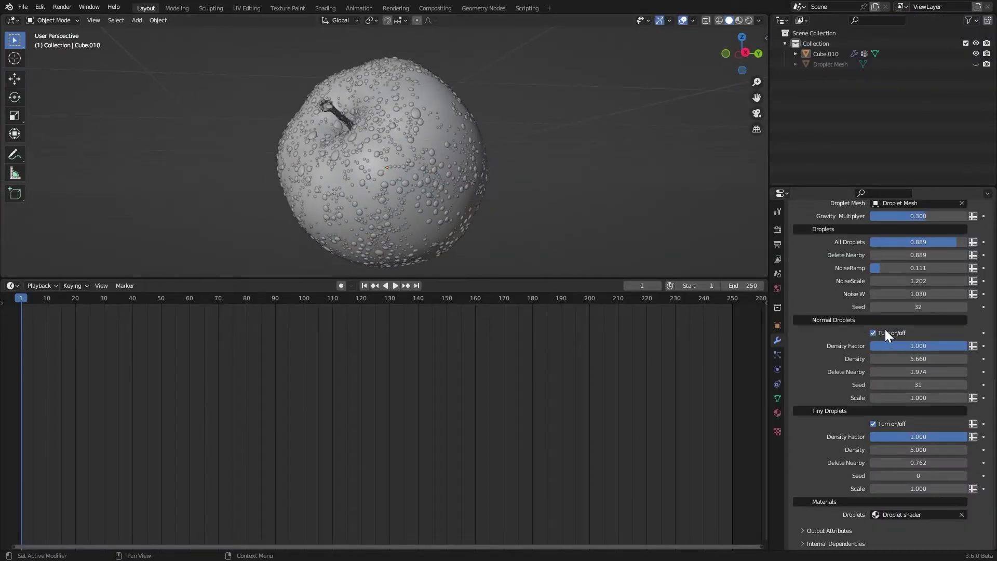
Step: Turn the Normal Droplets off and back on to compare the apple with and without them
click(884, 334)
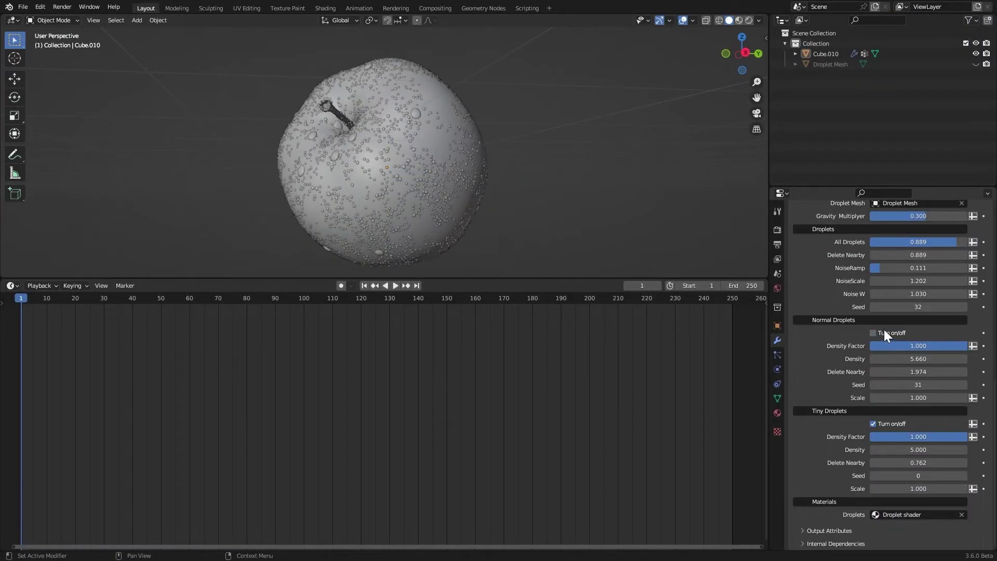
click(884, 333)
scroll(878, 282, up, 3)
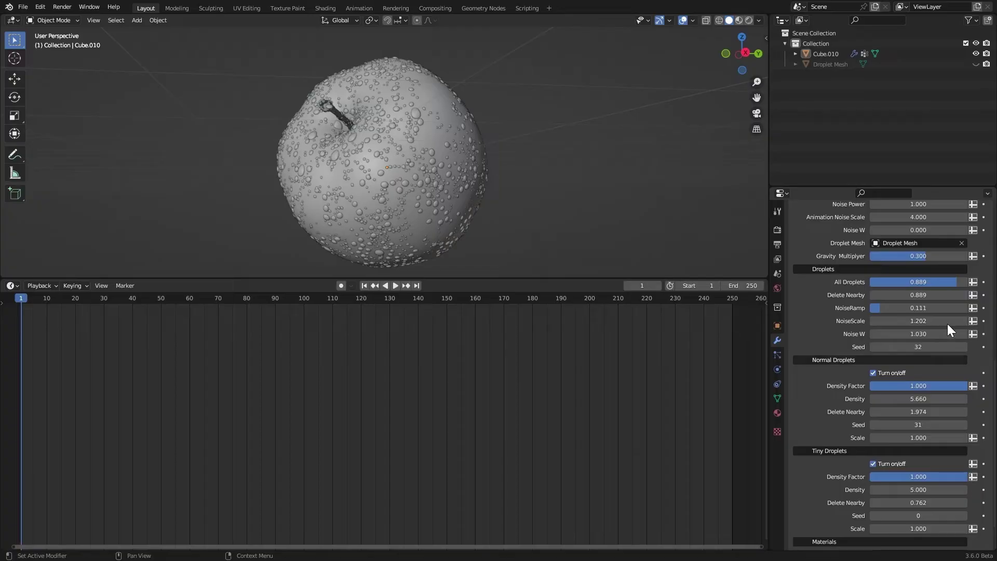
scroll(954, 379, up, 3)
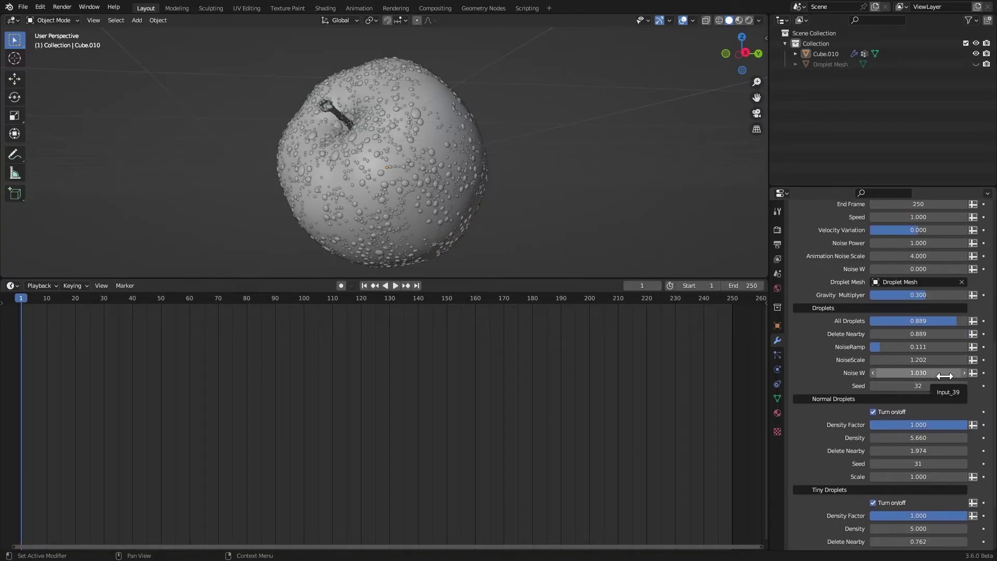
scroll(852, 270, up, 2)
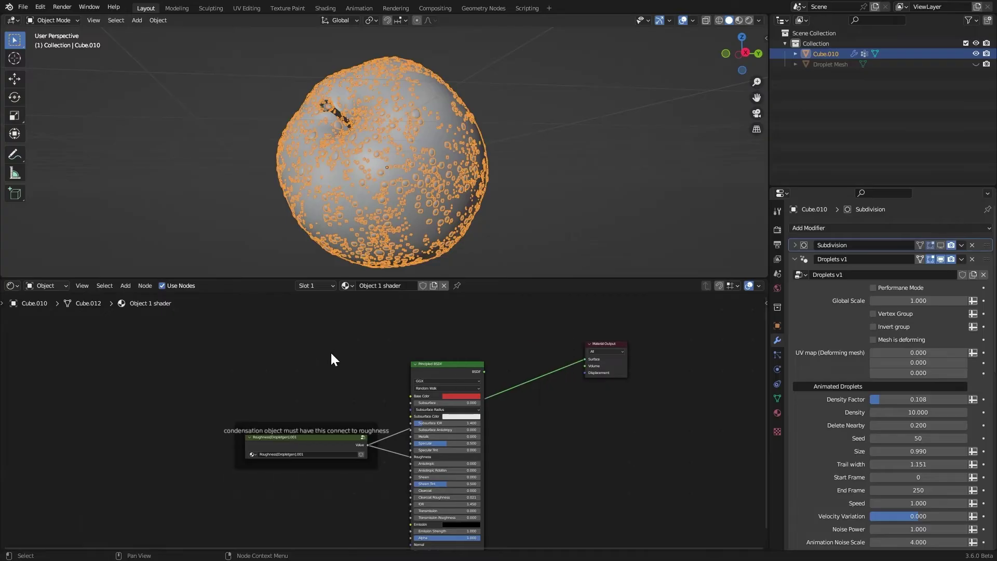
Step: Add a Roughness[Dropletgen].001 group node to the Object 1 shader's node tree
scroll(414, 339, up, 5)
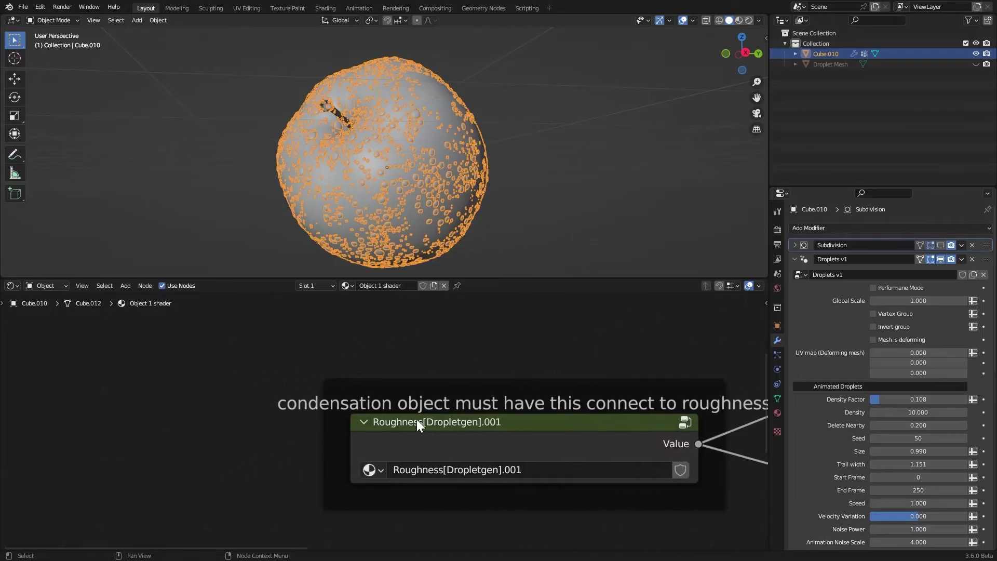
scroll(405, 429, down, 6)
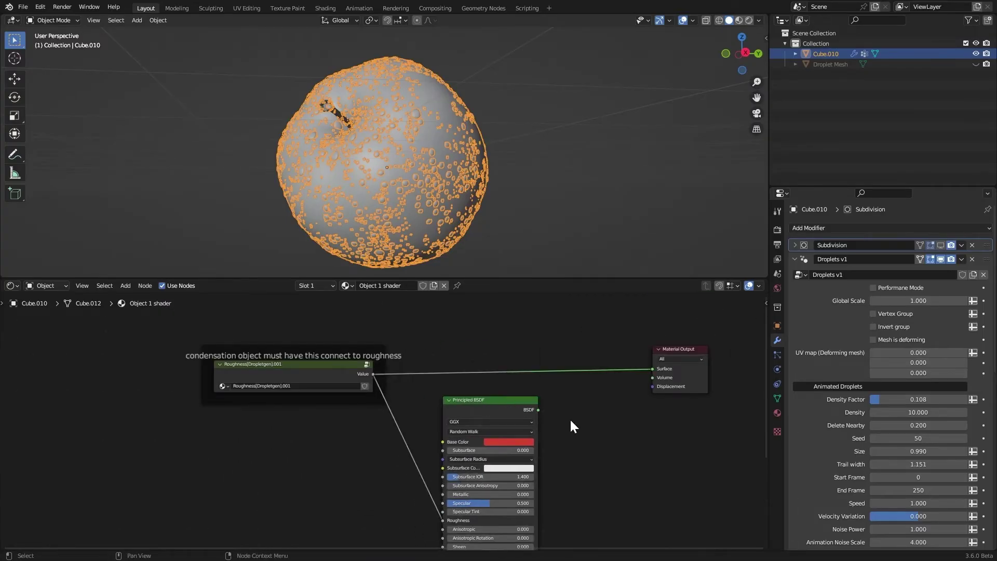
middle_drag(563, 393, 629, 349)
key(shift+a)
mouse_move(346, 449)
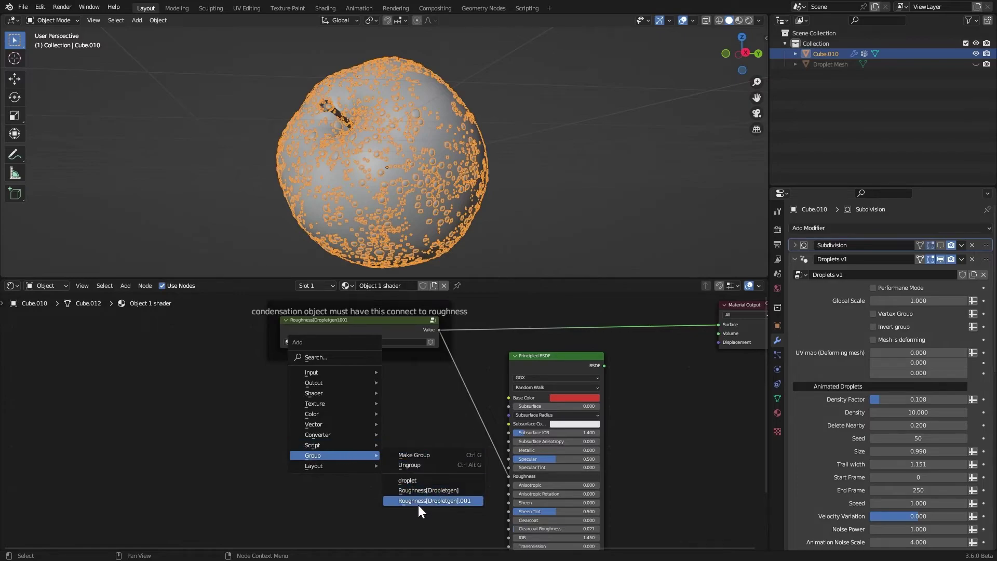
click(434, 501)
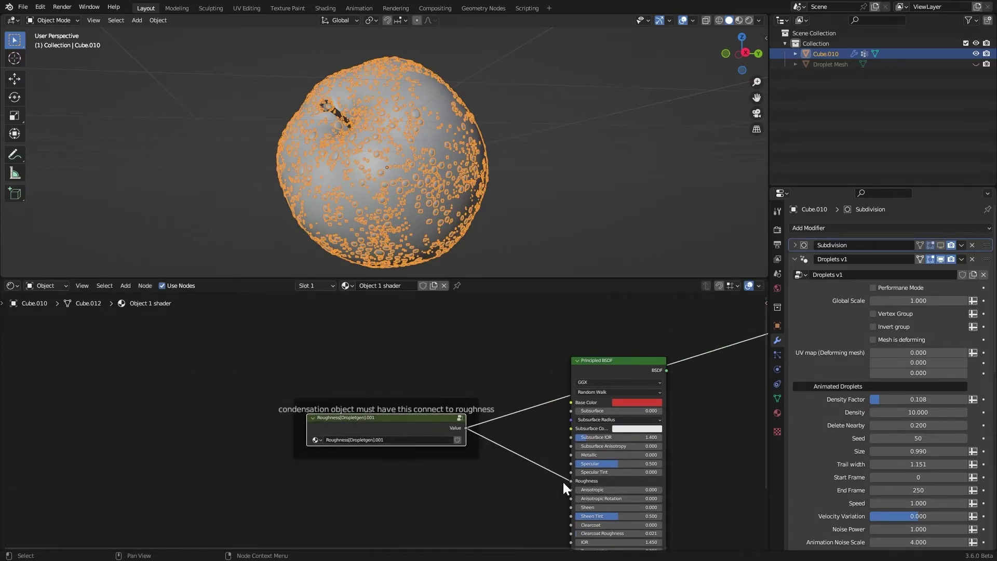
Step: Insert a Math node set to Add between the Roughness[Dropletgen].001 group and the Principled BSDF's Roughness input
key(shift+a)
click(489, 387)
text(math)
key(Return)
click(502, 488)
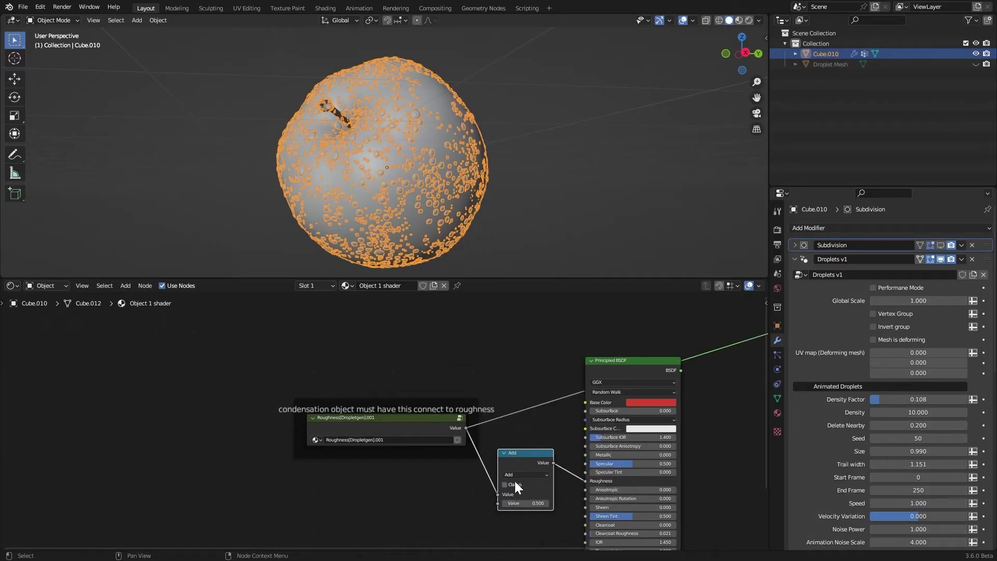
key(shift+a)
key(Escape)
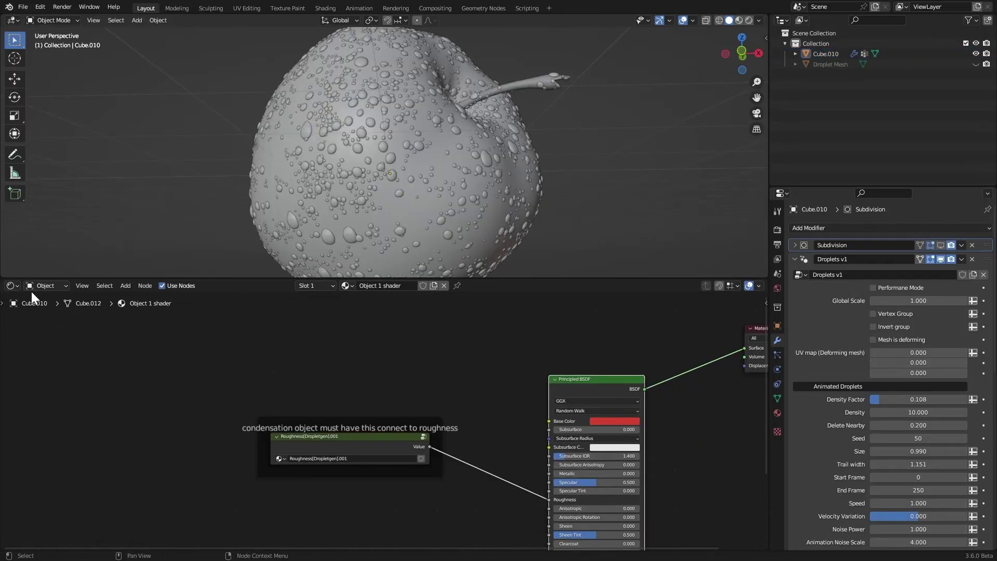
Step: Show the timeline in the lower area, play the animation to frame 160 and preview the apple in Material Preview shading
click(13, 285)
click(208, 328)
key(space)
key(ctrl+space)
middle_drag(430, 180, 507, 283)
key(z)
click(507, 292)
key(ctrl+alt+space)
scroll(487, 227, up, 8)
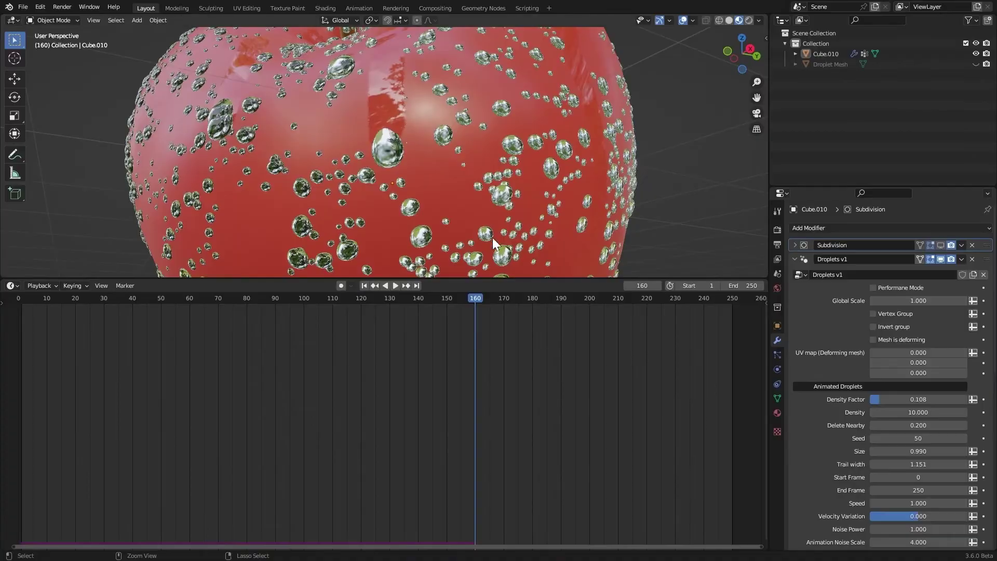
Step: Set the animated droplets' Trail width to 0.858 and show the apple in Rendered shading using Cycles with GPU Compute
drag(907, 464, 787, 425)
click(778, 229)
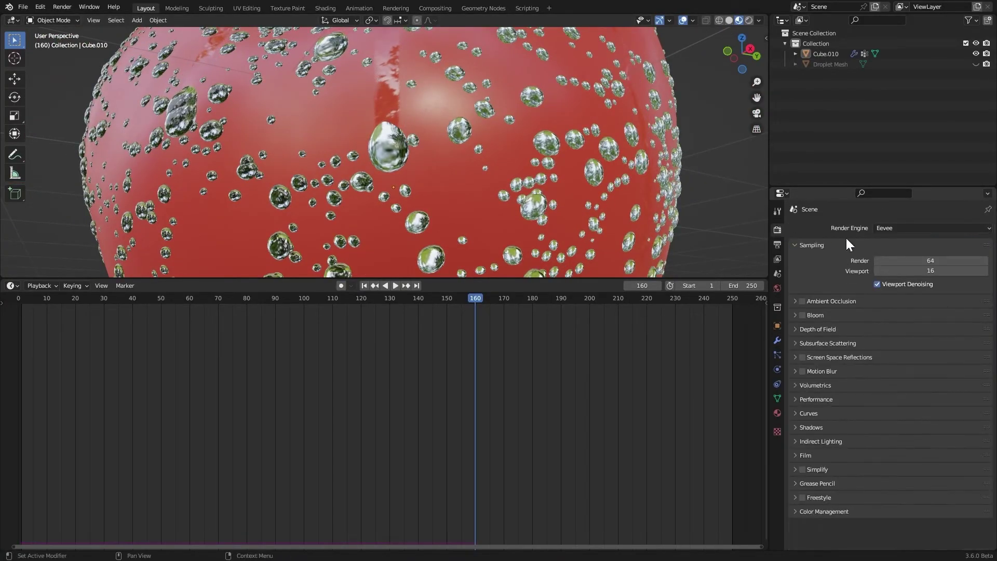
click(901, 234)
click(901, 264)
click(884, 253)
click(893, 280)
click(749, 20)
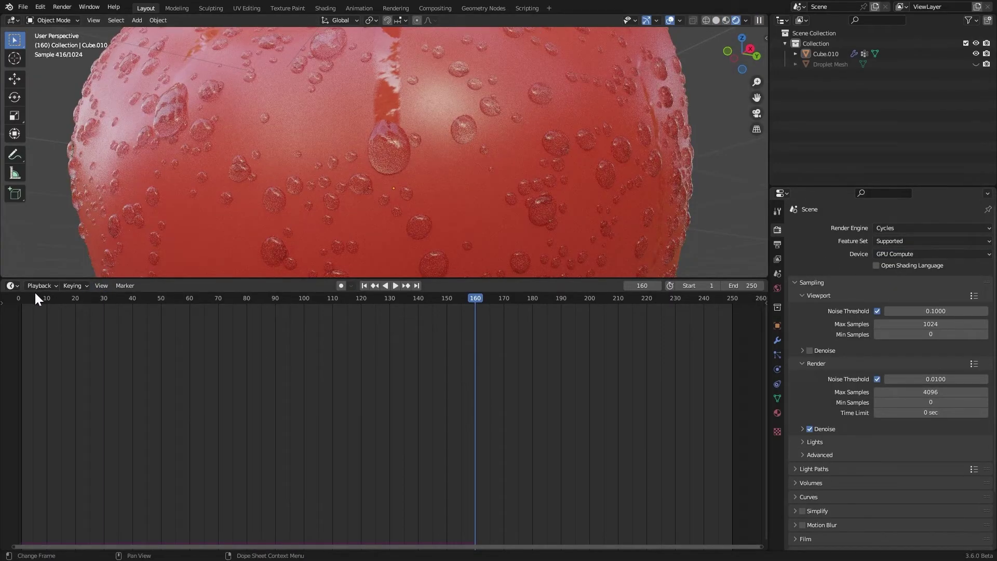
Step: Switch the lower area to the Shader Editor and choose the droplet material for Droplets in the Droplets modifier
click(10, 286)
click(41, 378)
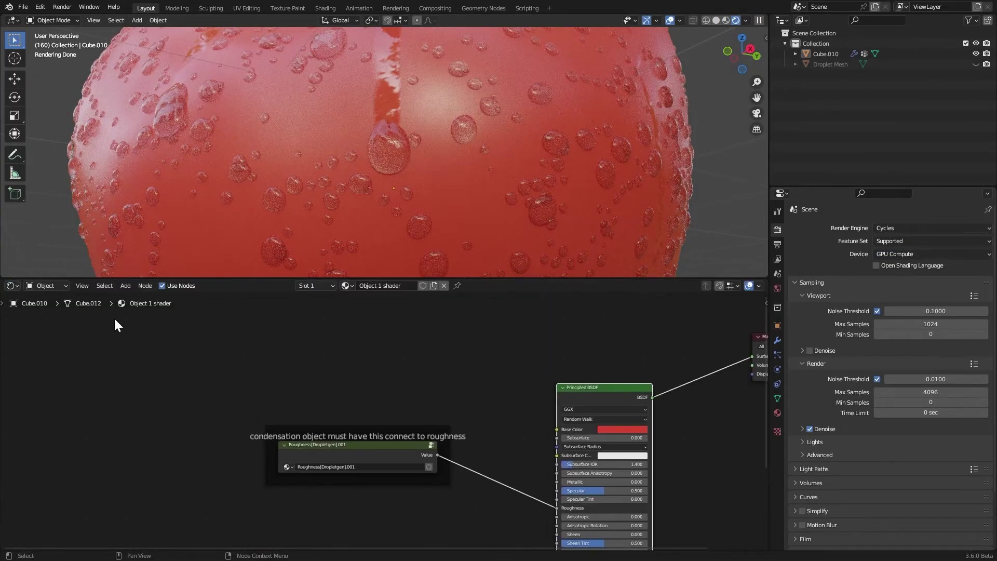
click(777, 413)
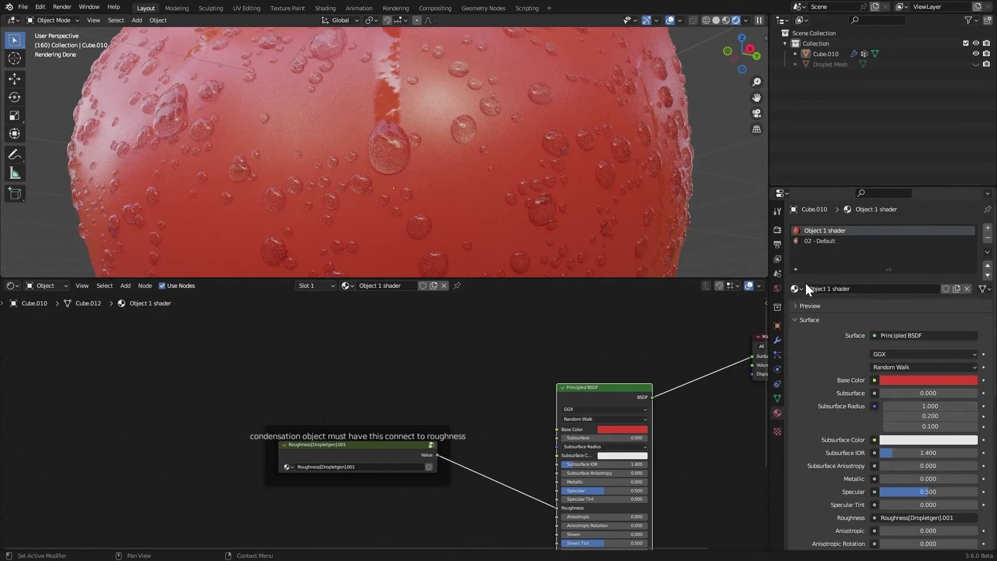
click(778, 340)
scroll(848, 482, down, 5)
click(904, 515)
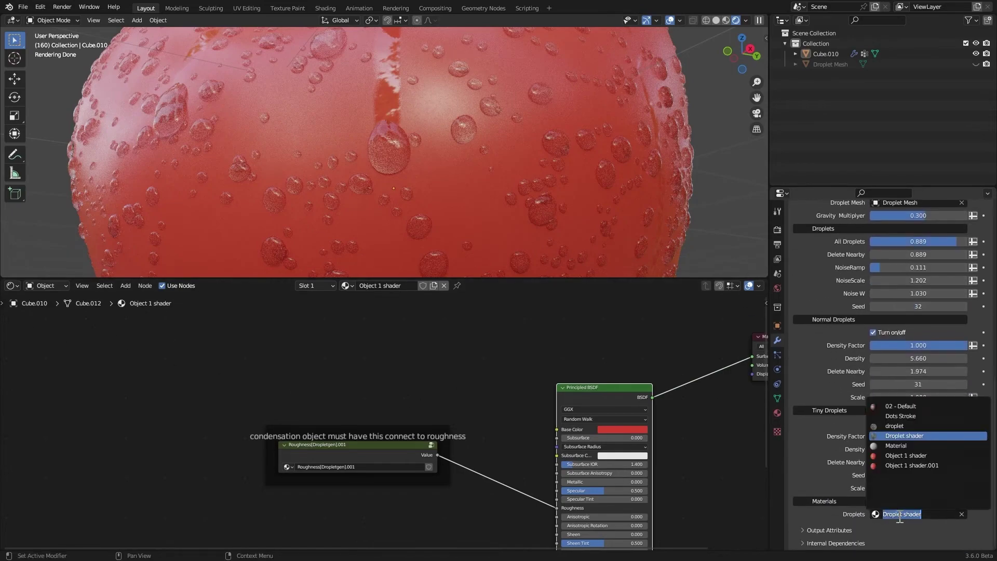
click(886, 426)
Step: Assign the droplet material to a third material slot on the apple
click(777, 413)
click(797, 289)
click(831, 316)
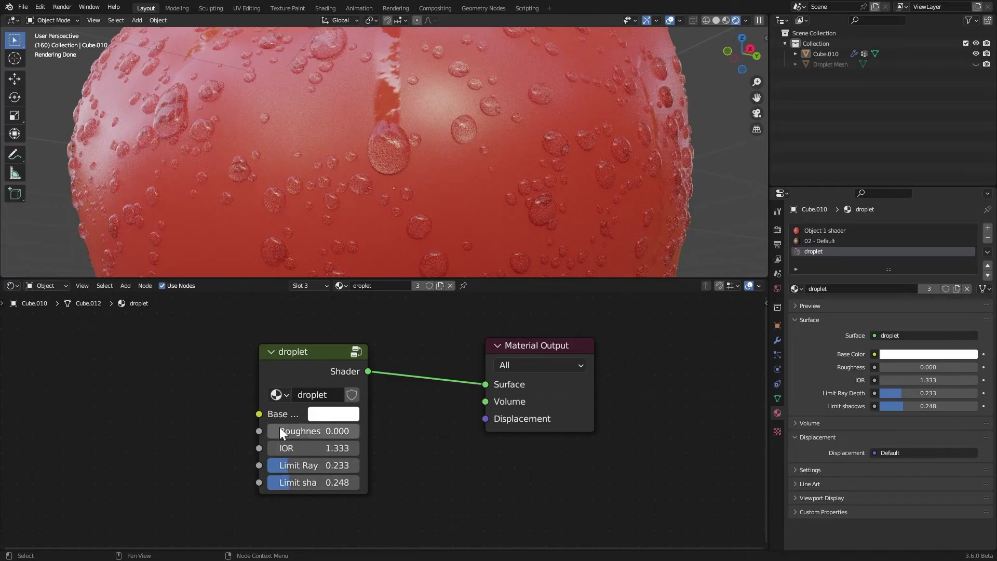
Step: Set the droplet node's Limit Ray Depth to 0.288 and Limit shadows to 0.292, and look inside its node group
scroll(364, 411, up, 3)
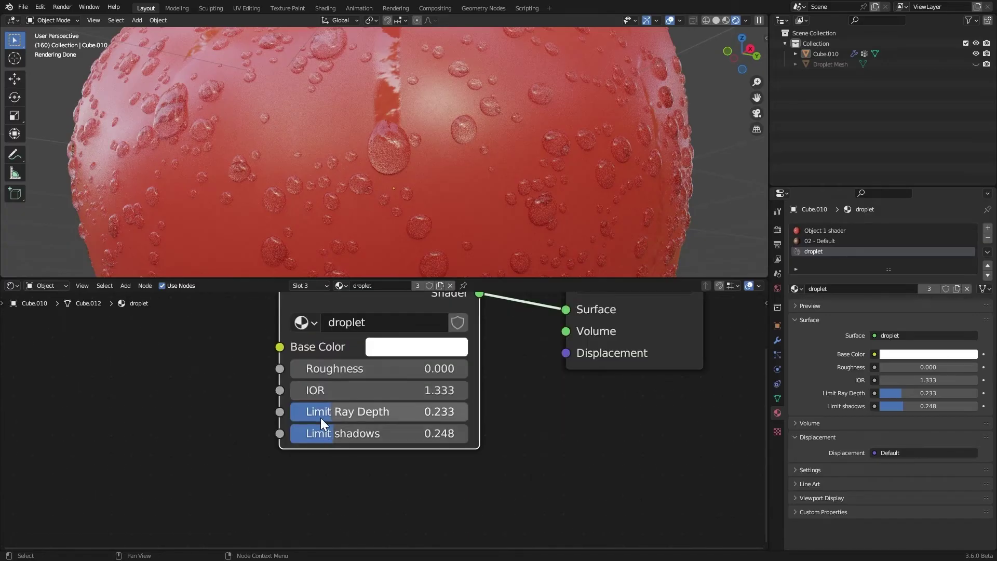
middle_drag(325, 407, 308, 448)
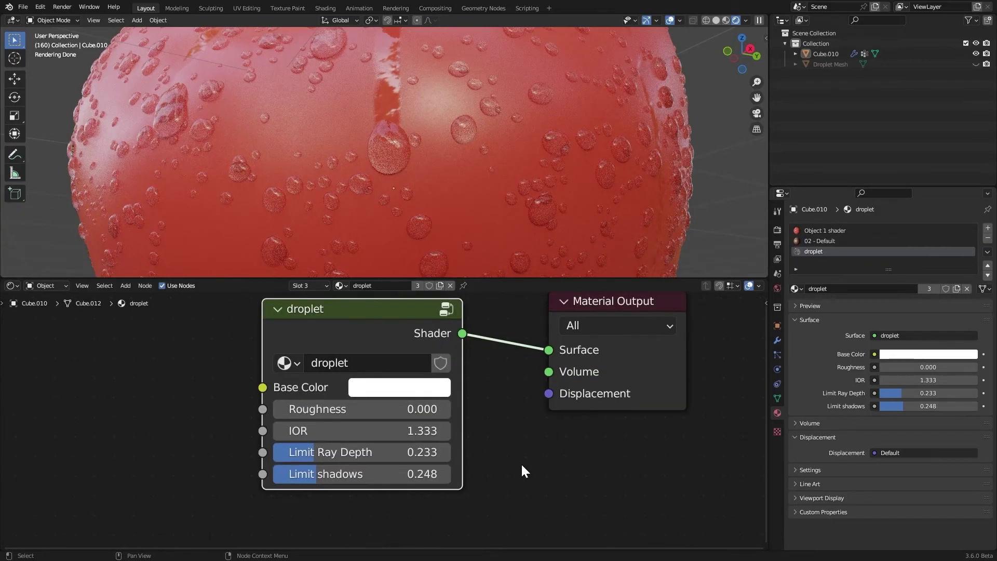
drag(307, 475, 298, 454)
key(Tab)
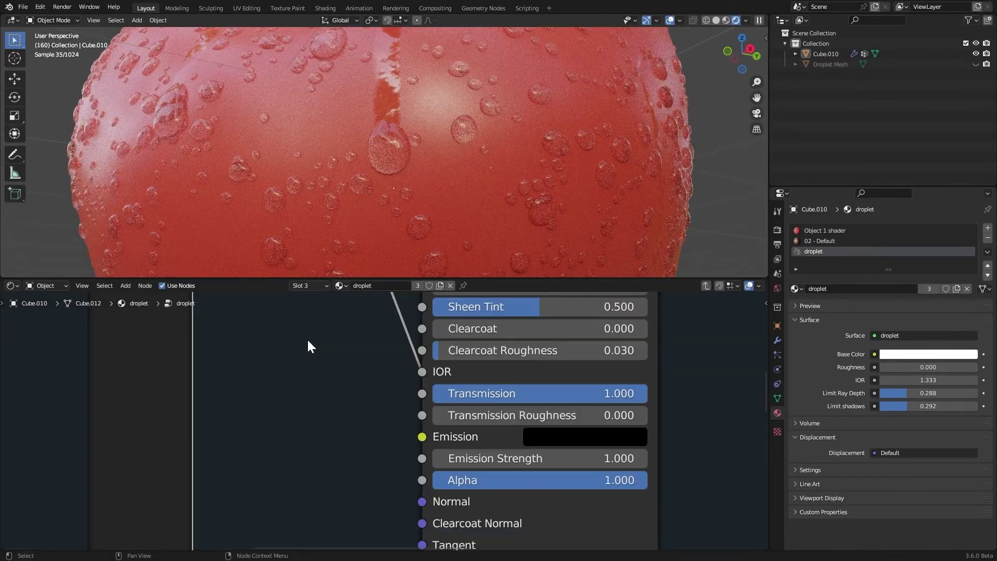
scroll(322, 395, down, 8)
key(Tab)
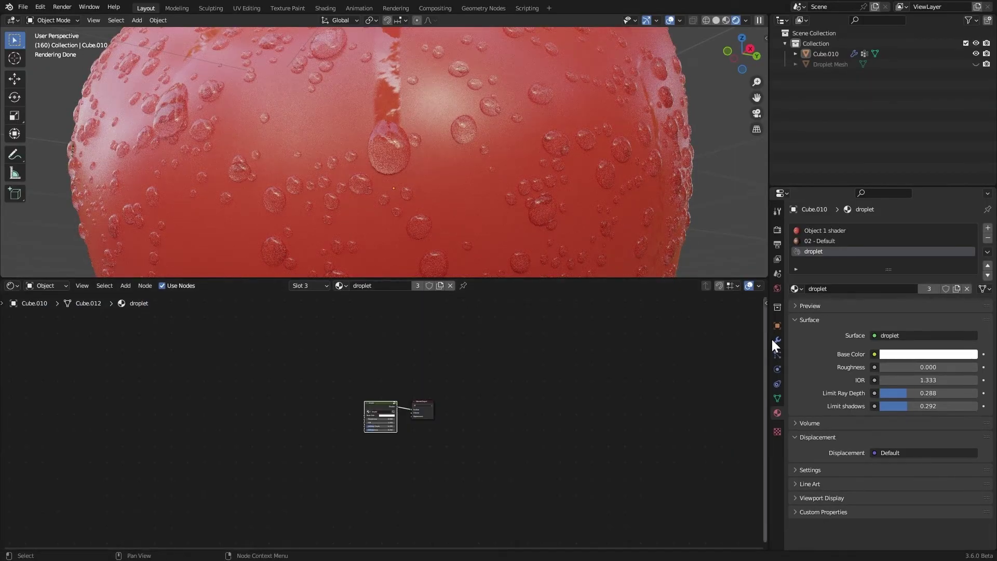
Step: Open the Droplets v1 modifier's node tree in a maximized Geometry Node Editor
click(778, 340)
click(806, 259)
click(803, 259)
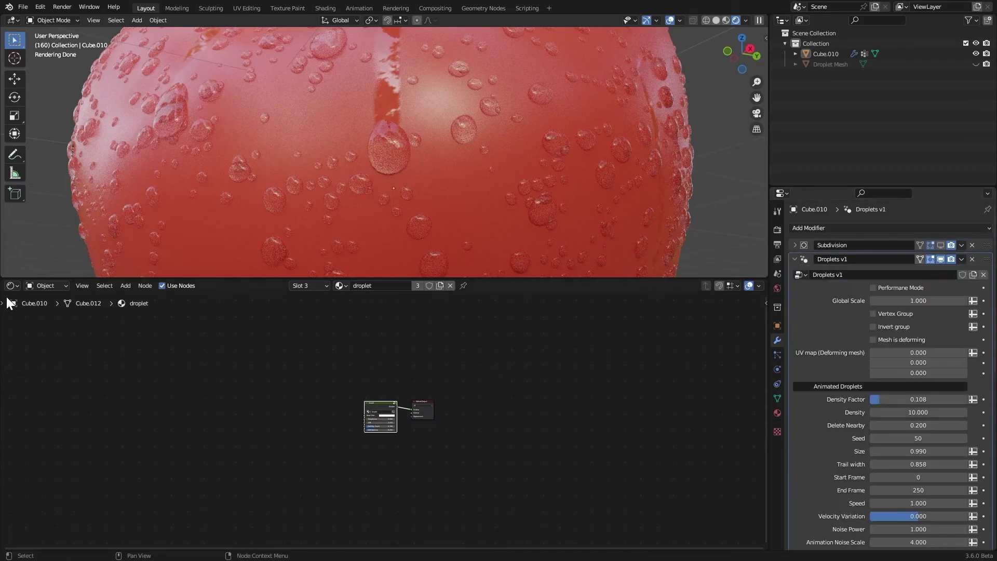
click(12, 286)
click(46, 374)
key(ctrl+space)
Step: Examine the overall layout of the Droplets v1 node tree and the simulation zone that follows Realize Instances
ctrl+middle_drag(452, 415, 645, 425)
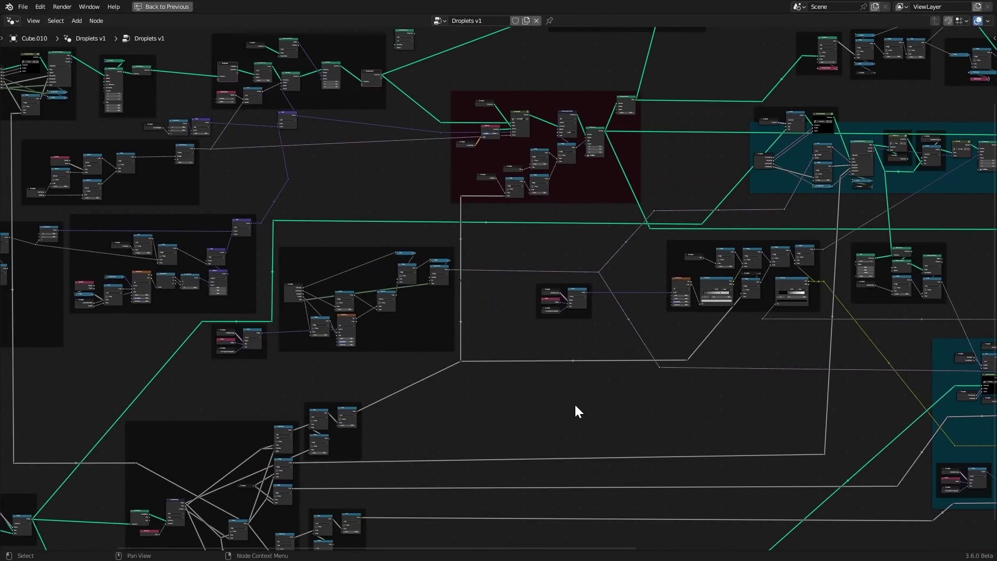
ctrl+middle_drag(583, 403, 419, 312)
ctrl+middle_drag(404, 258, 940, 529)
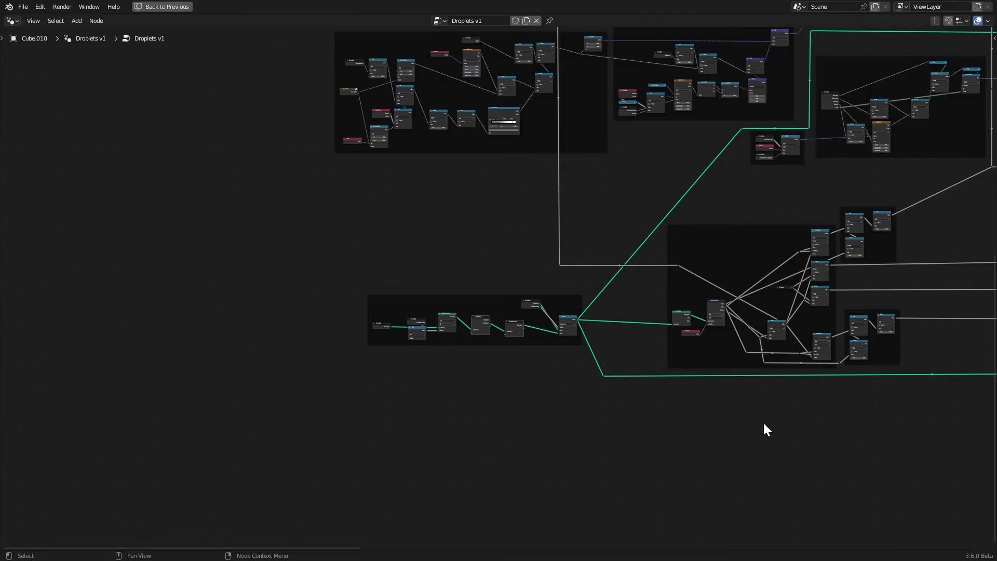
middle_drag(573, 383, 440, 375)
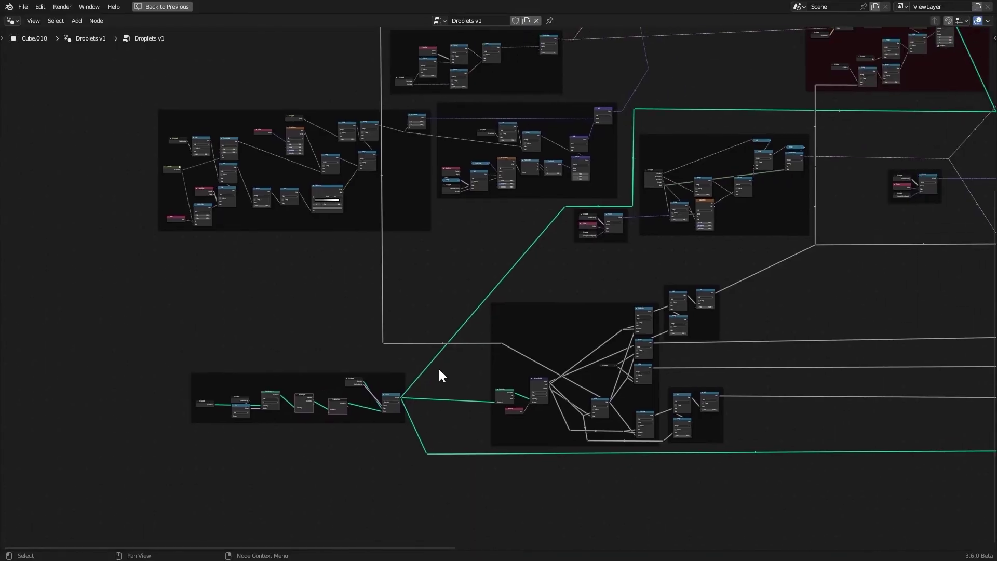
scroll(439, 367, down, 1)
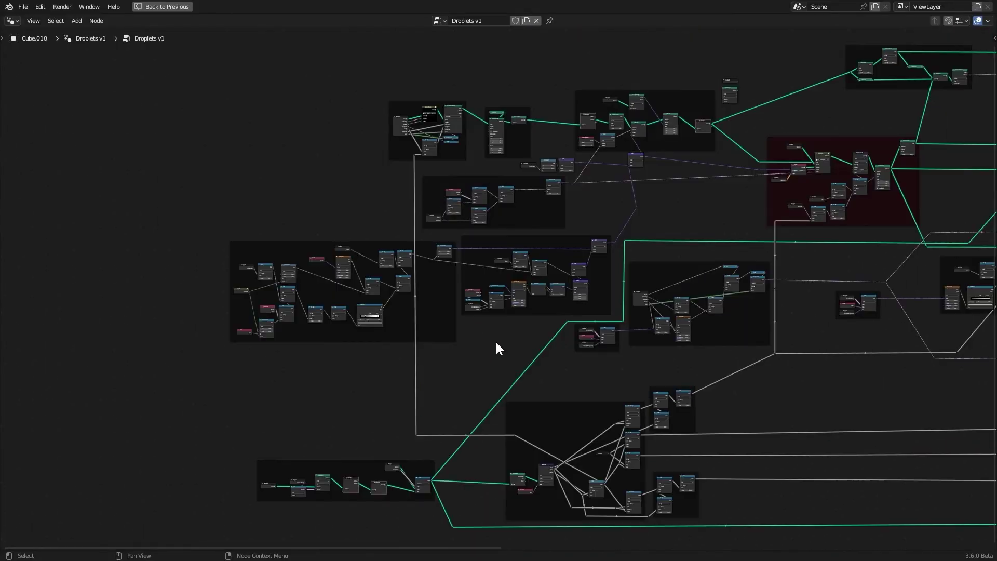
middle_drag(501, 346, 379, 445)
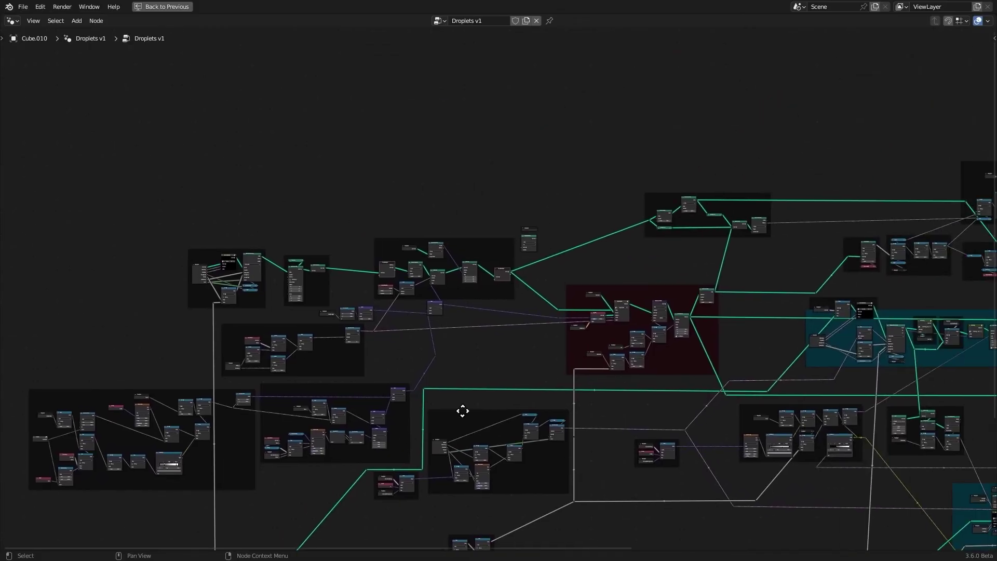
scroll(326, 295, up, 6)
middle_drag(325, 292, 376, 268)
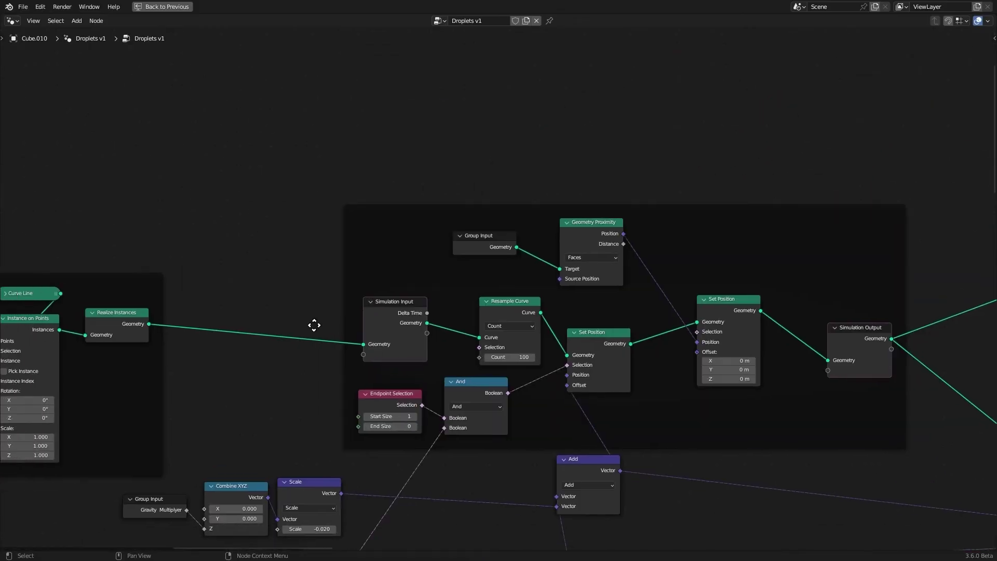
Step: Nudge the Simulation Input and Simulation Output nodes slightly within the frame containing the Resample Curve node, leaving them deselected
drag(394, 314, 395, 314)
drag(857, 338, 860, 327)
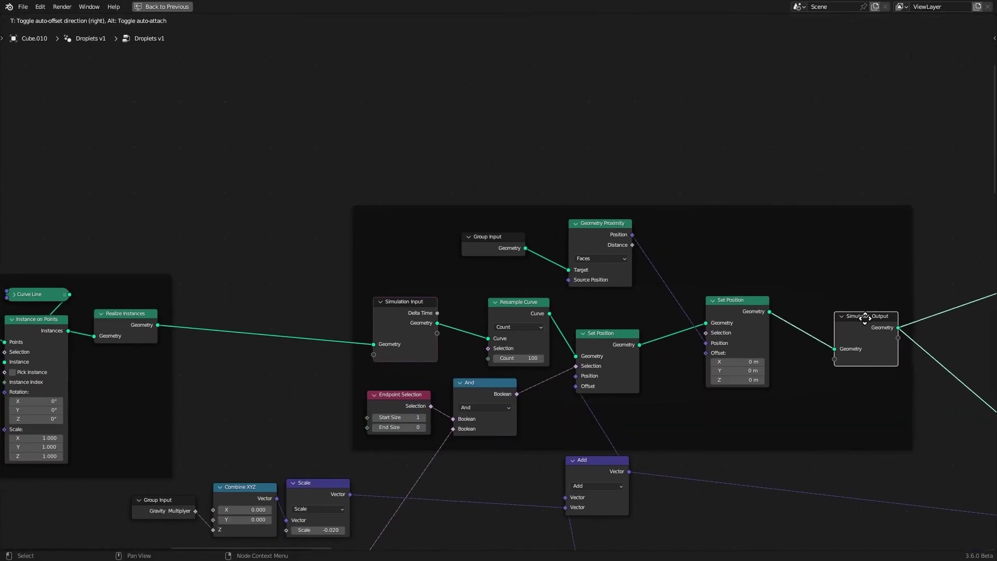
click(319, 245)
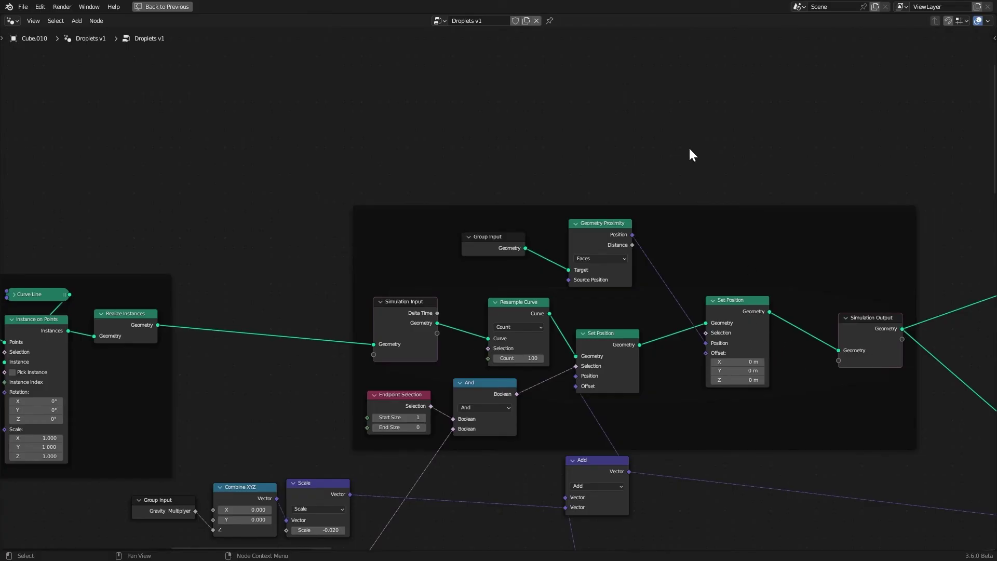
drag(774, 112, 530, 192)
Step: Examine the simulation zone and the Switch node in the Mesh is deforming frame
scroll(621, 231, down, 1)
scroll(621, 425, down, 5)
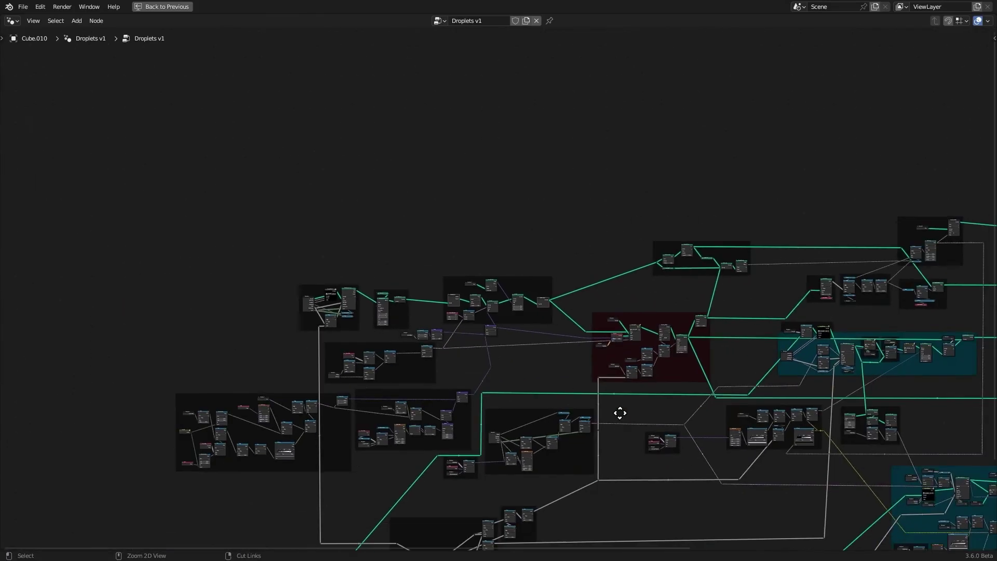
scroll(412, 252, up, 3)
scroll(488, 276, up, 2)
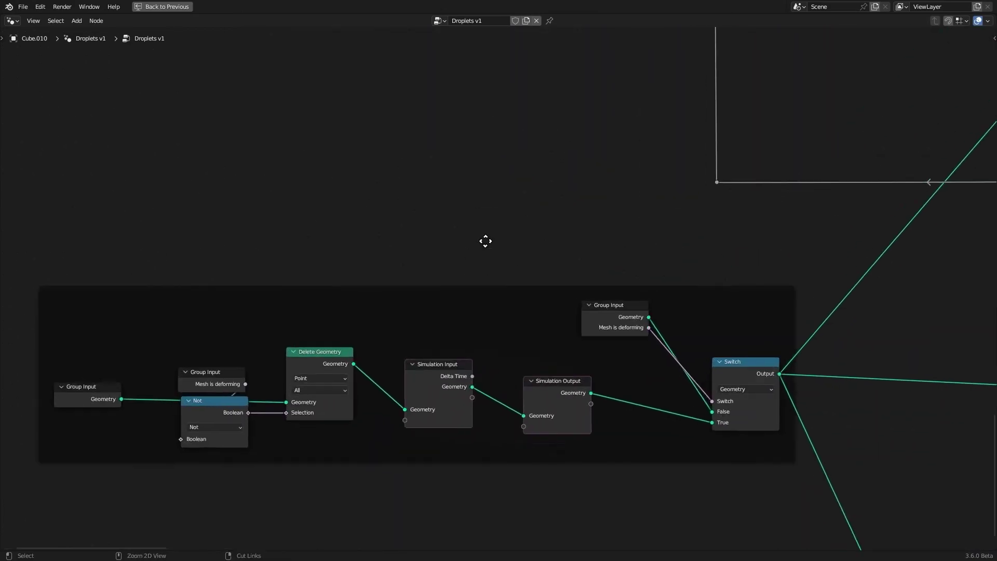